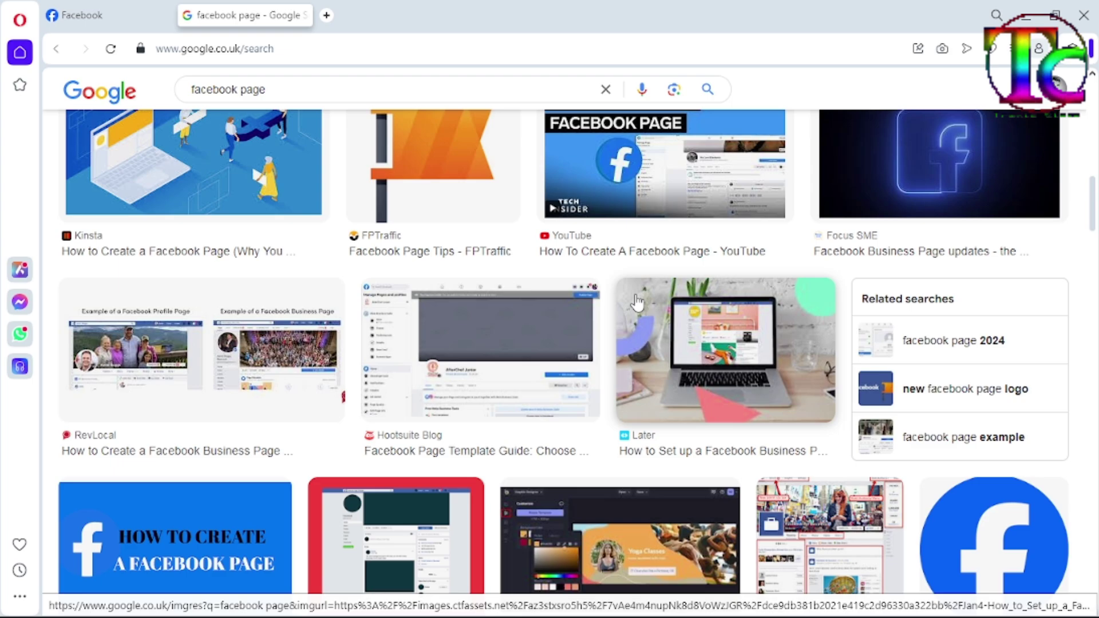
# Scroll up and down the Tronic Class Page to find the Manage Page settings
pyautogui.scroll(-3, 637, 302)
pyautogui.scroll(-5, 637, 302)
pyautogui.scroll(-5, 637, 303)
pyautogui.scroll(-5, 637, 302)
pyautogui.scroll(5, 638, 303)
pyautogui.scroll(3, 637, 302)
pyautogui.scroll(5, 637, 302)
pyautogui.scroll(5, 637, 302)
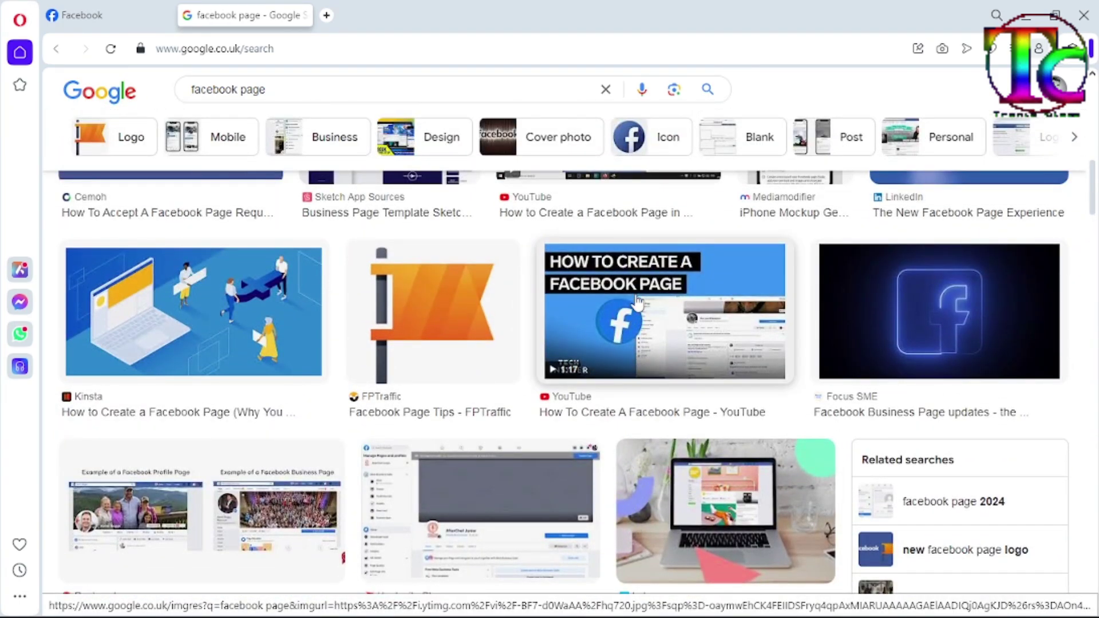
pyautogui.scroll(5, 637, 302)
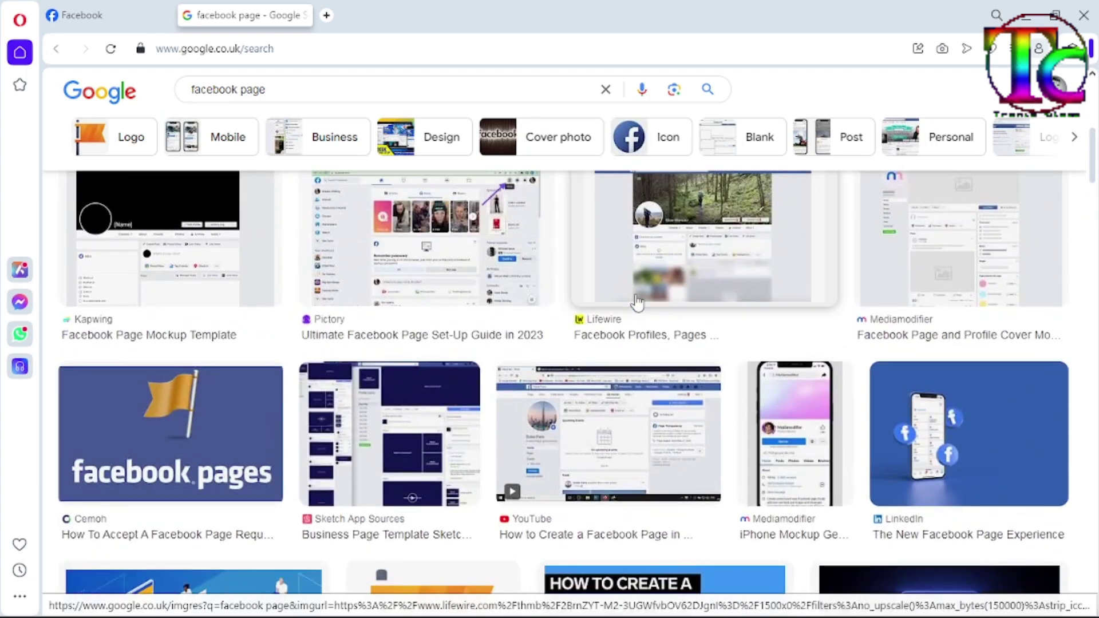
pyautogui.scroll(5, 637, 302)
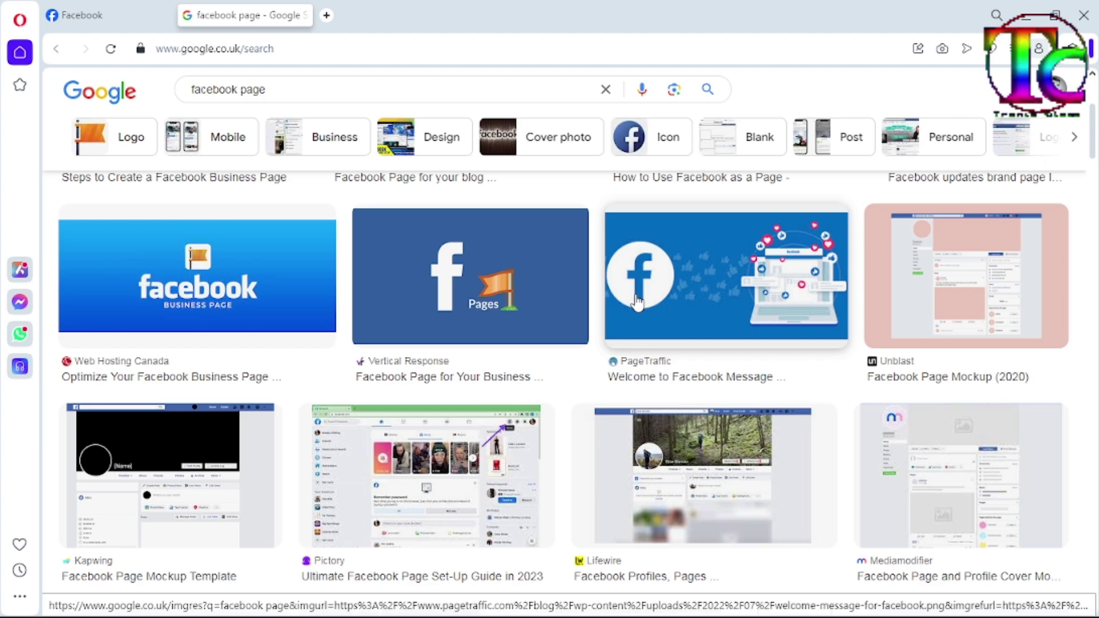
pyautogui.scroll(5, 637, 302)
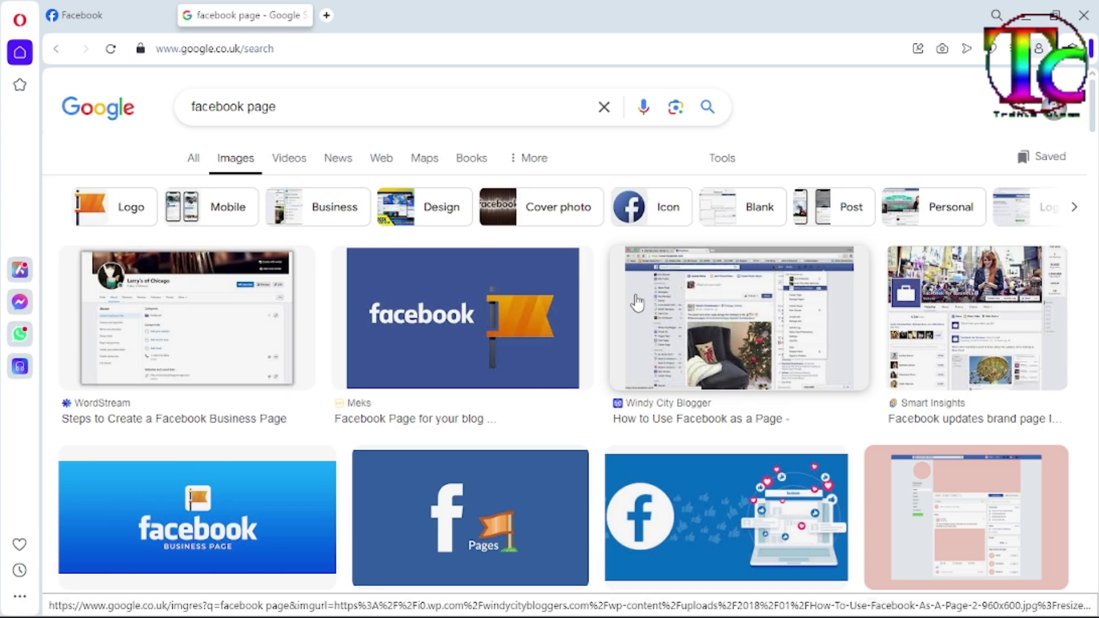
pyautogui.scroll(-2, 461, 348)
pyautogui.scroll(-10, 461, 348)
pyautogui.scroll(-3, 463, 350)
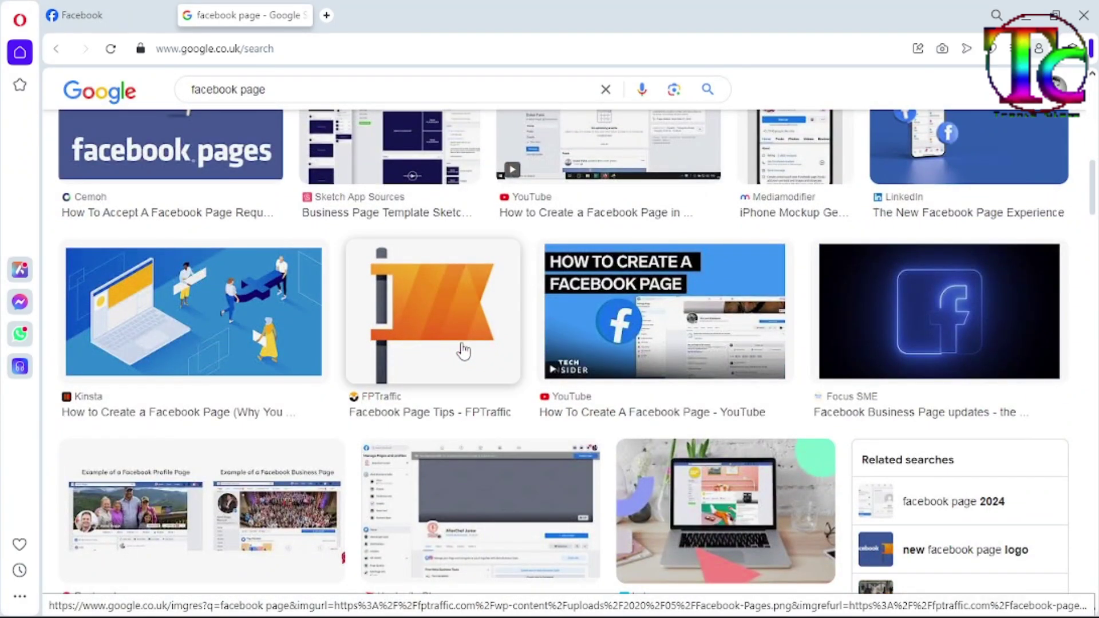
pyautogui.scroll(5, 464, 350)
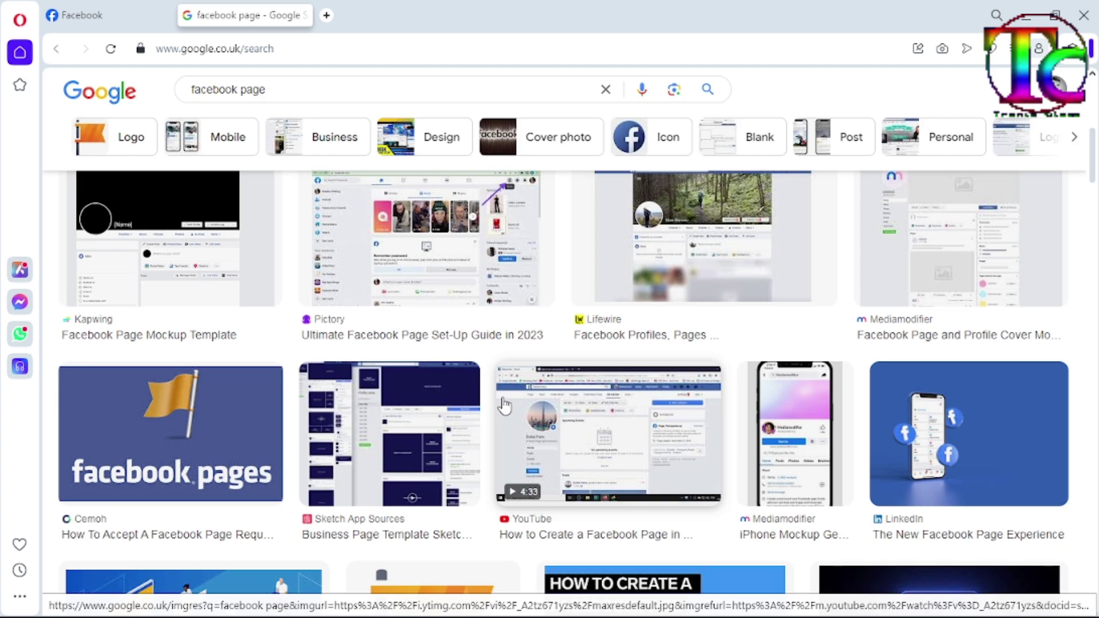
pyautogui.scroll(3, 503, 405)
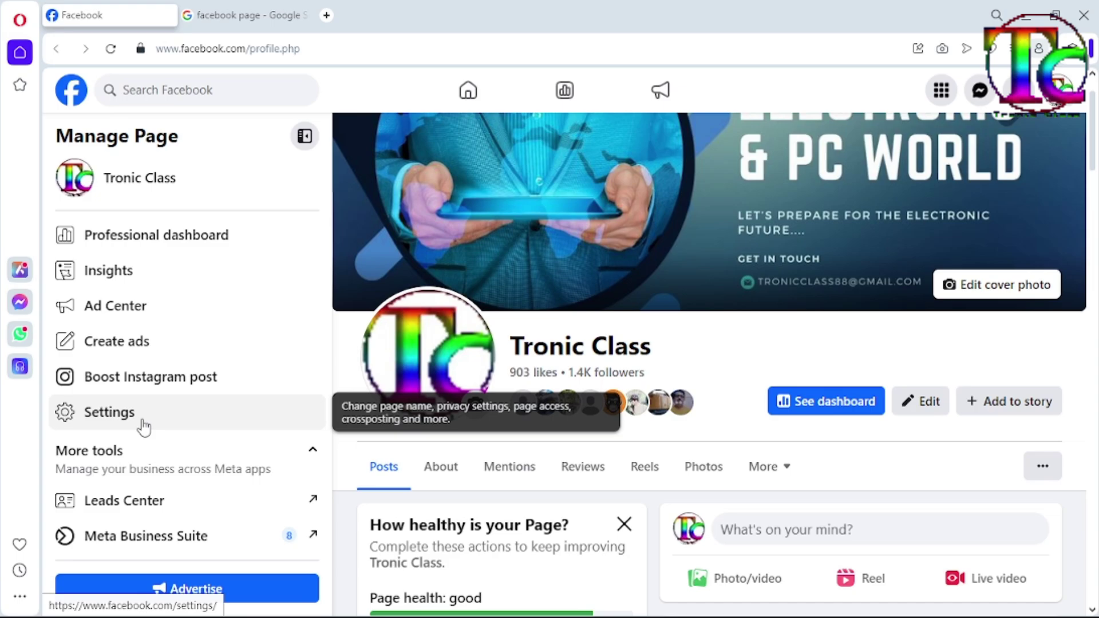
# Open the Page's Settings and show the Page setup options
pyautogui.click(144, 426)
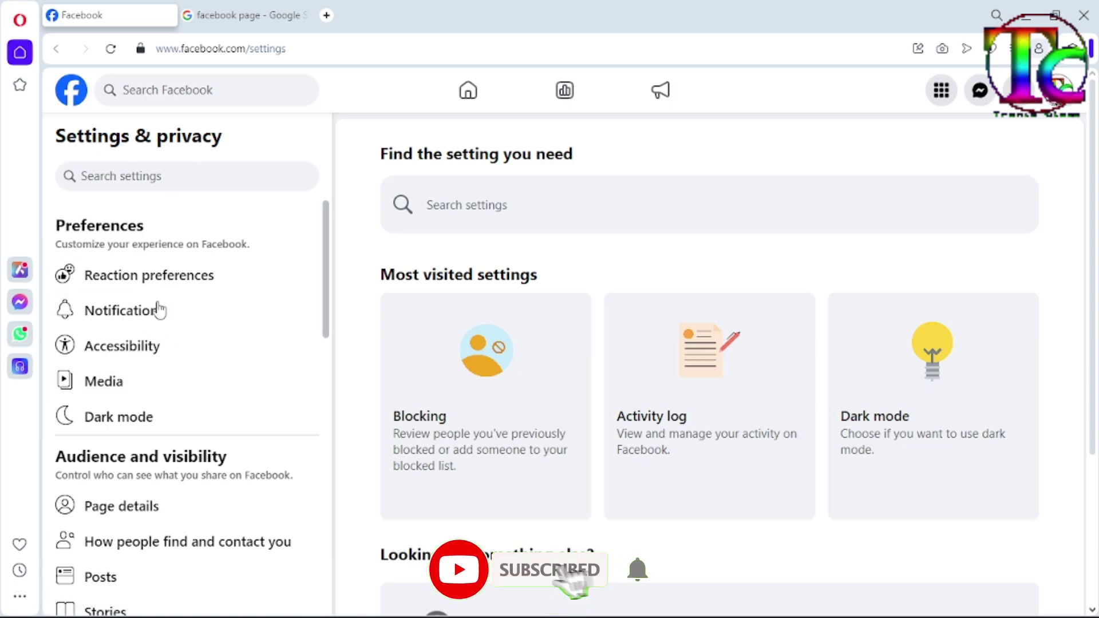
pyautogui.scroll(-4, 159, 375)
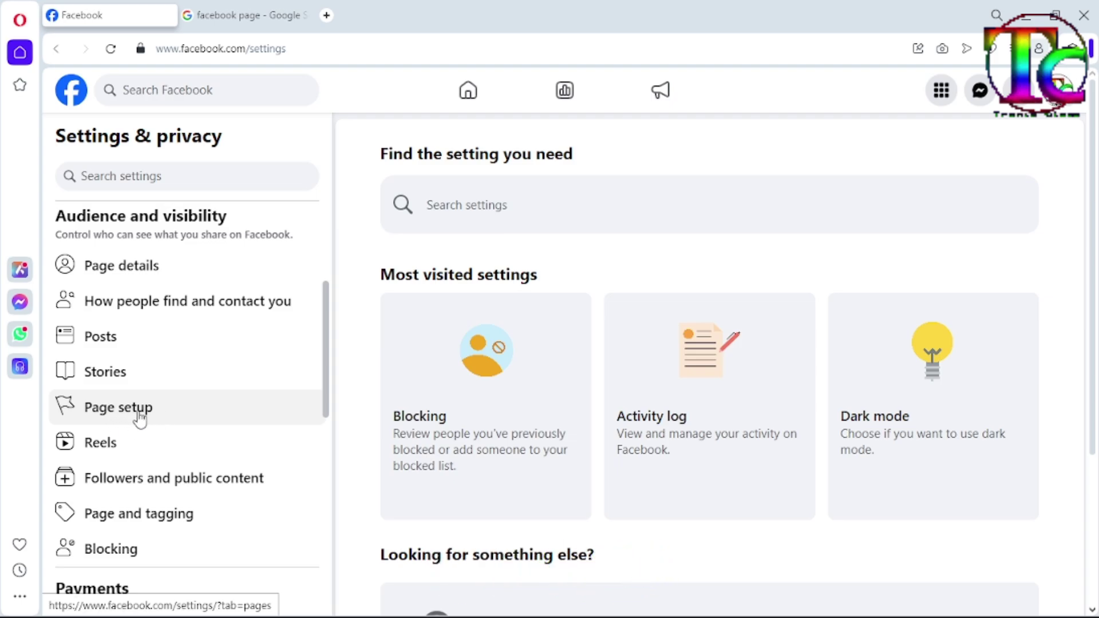
pyautogui.click(139, 419)
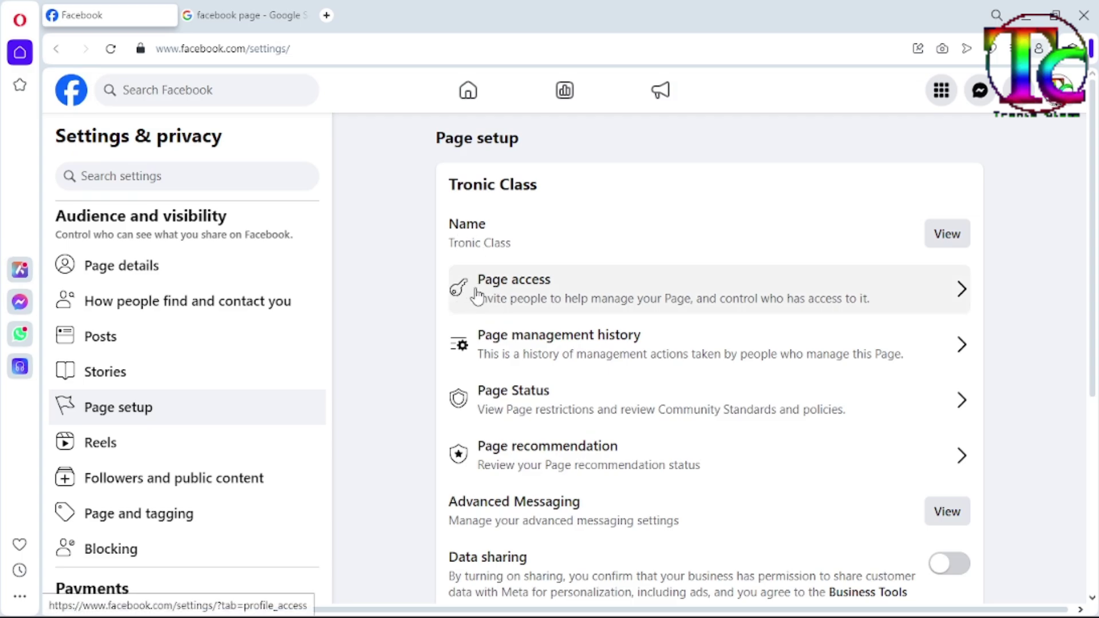
# Open Page access and begin adding a person with Facebook access
pyautogui.click(629, 293)
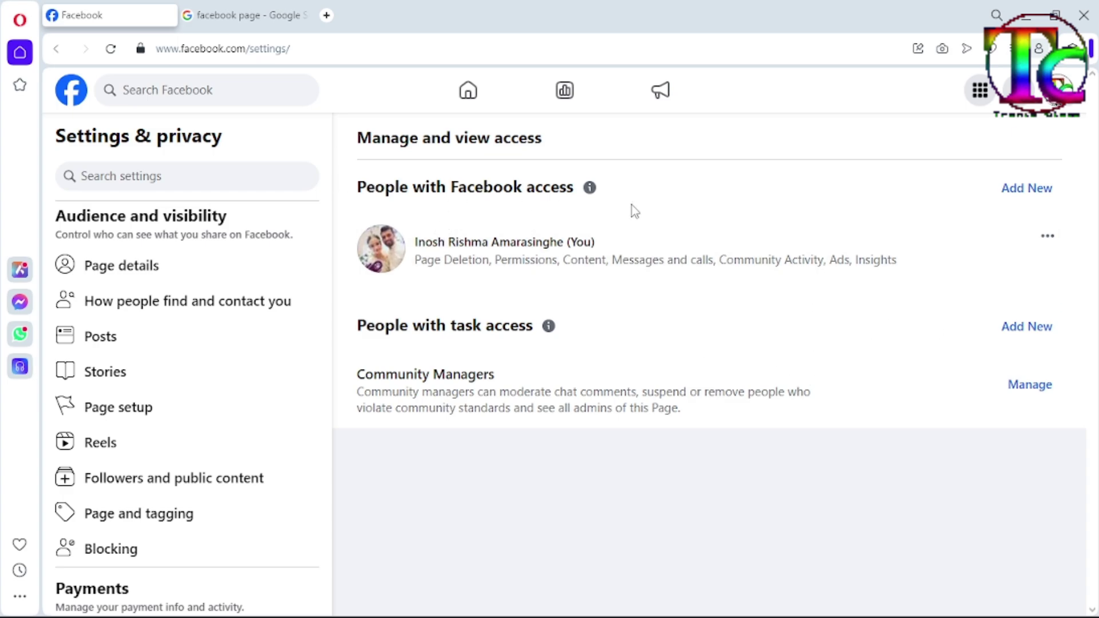
pyautogui.click(1014, 195)
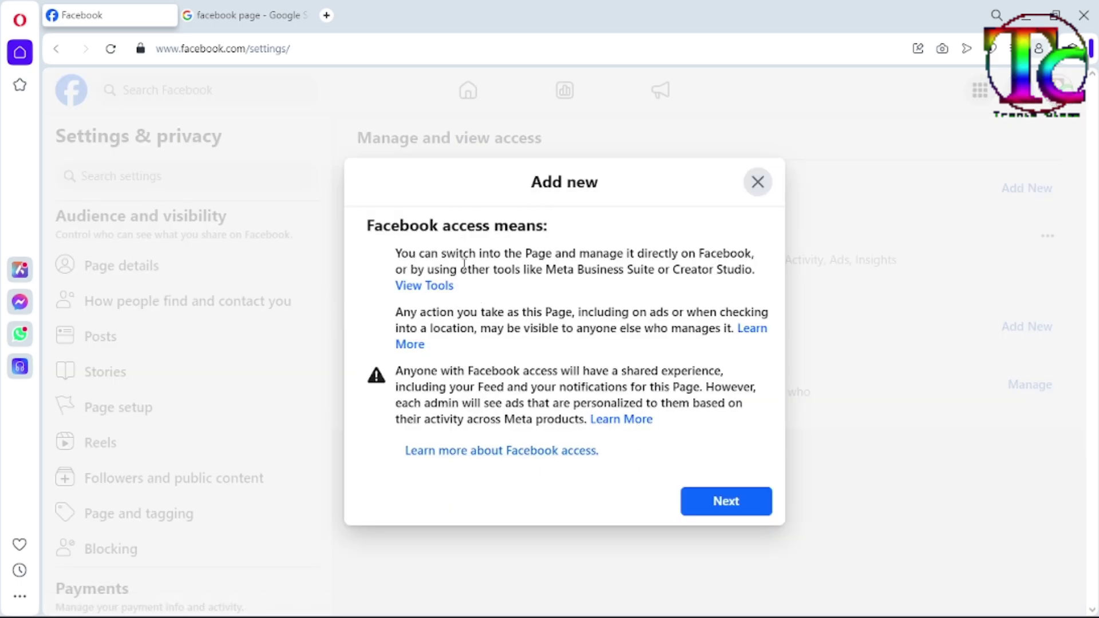
# Search 'kavishka', select the top result and switch on full control
pyautogui.click(702, 512)
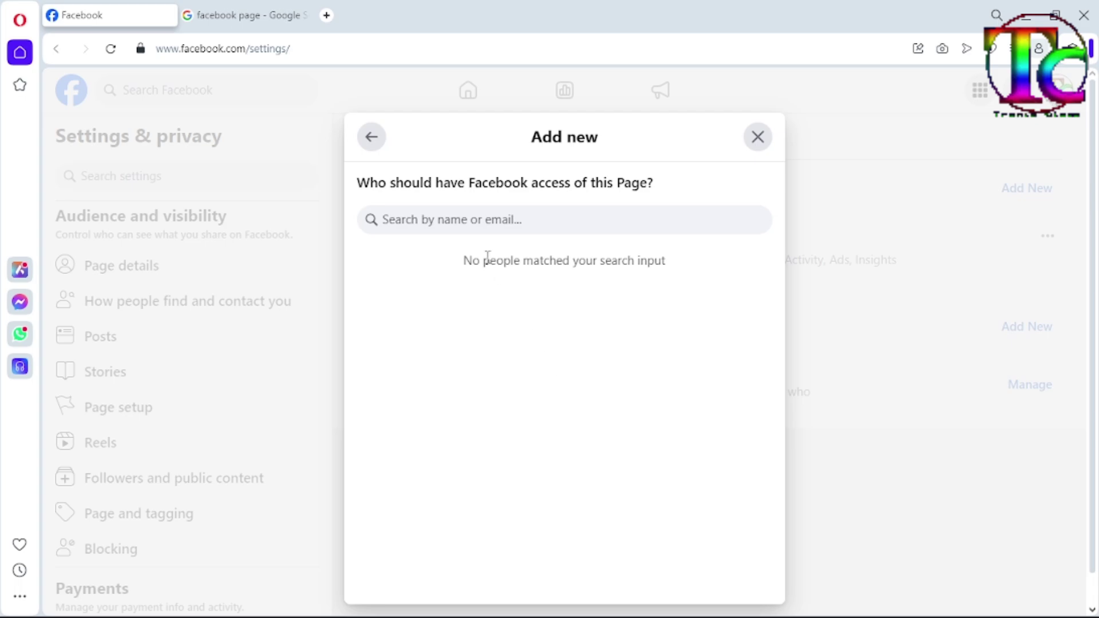
pyautogui.click(467, 225)
pyautogui.write('kavish')
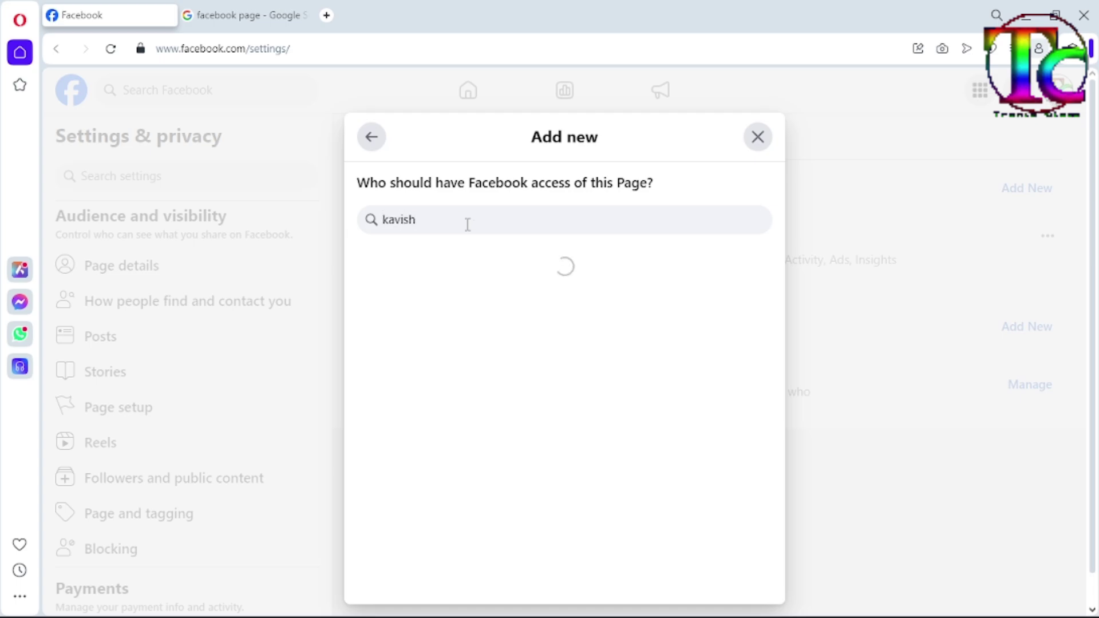
pyautogui.write('ka')
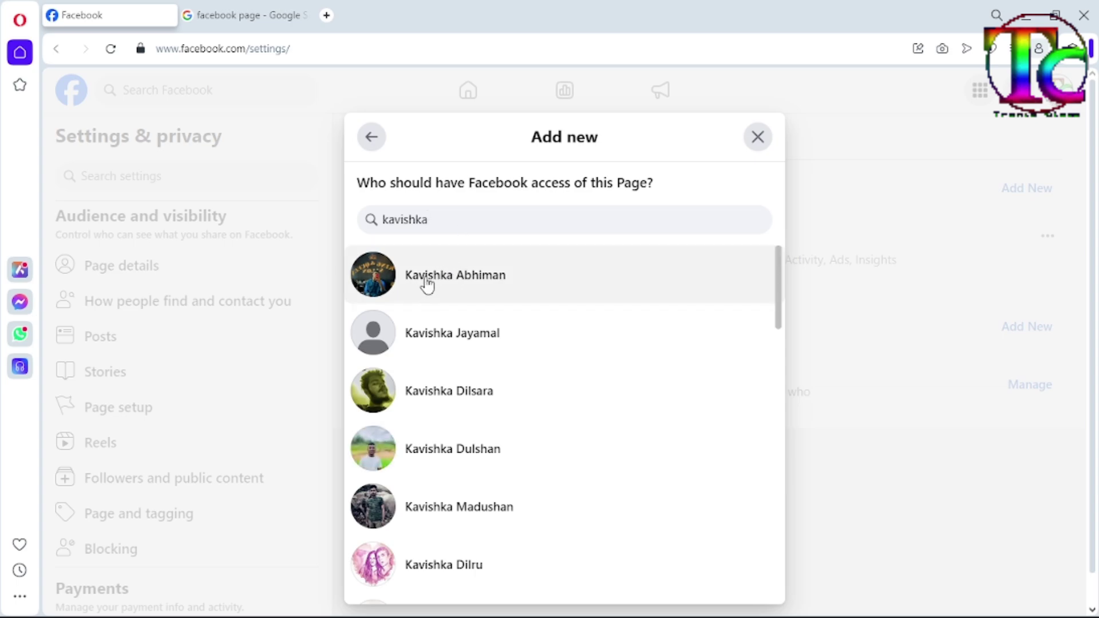
pyautogui.click(479, 290)
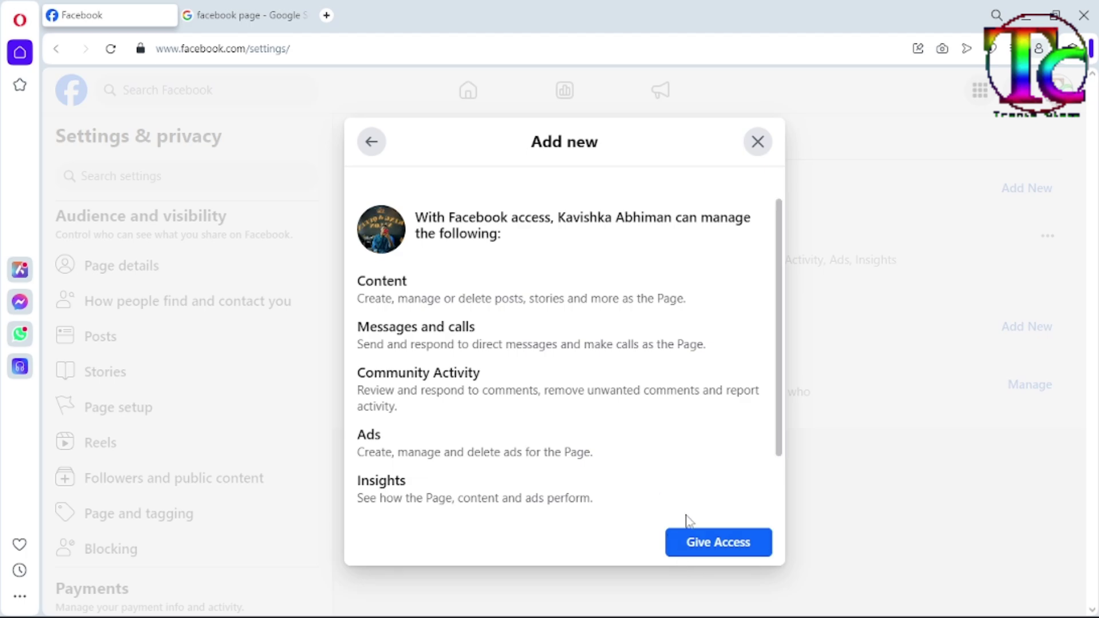
pyautogui.scroll(-2, 675, 492)
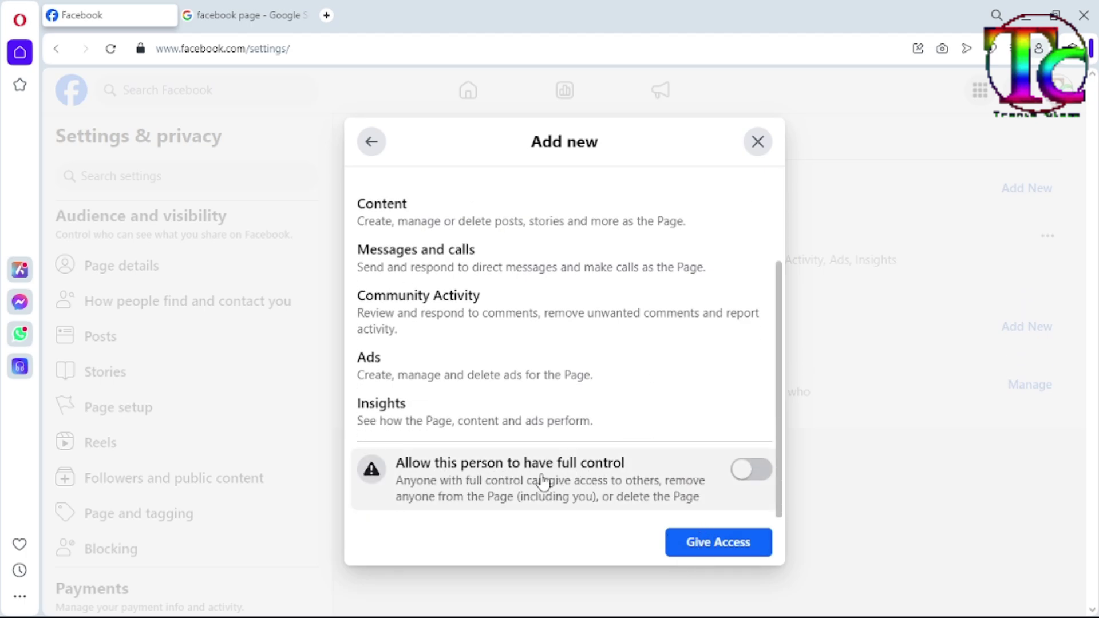
pyautogui.click(764, 471)
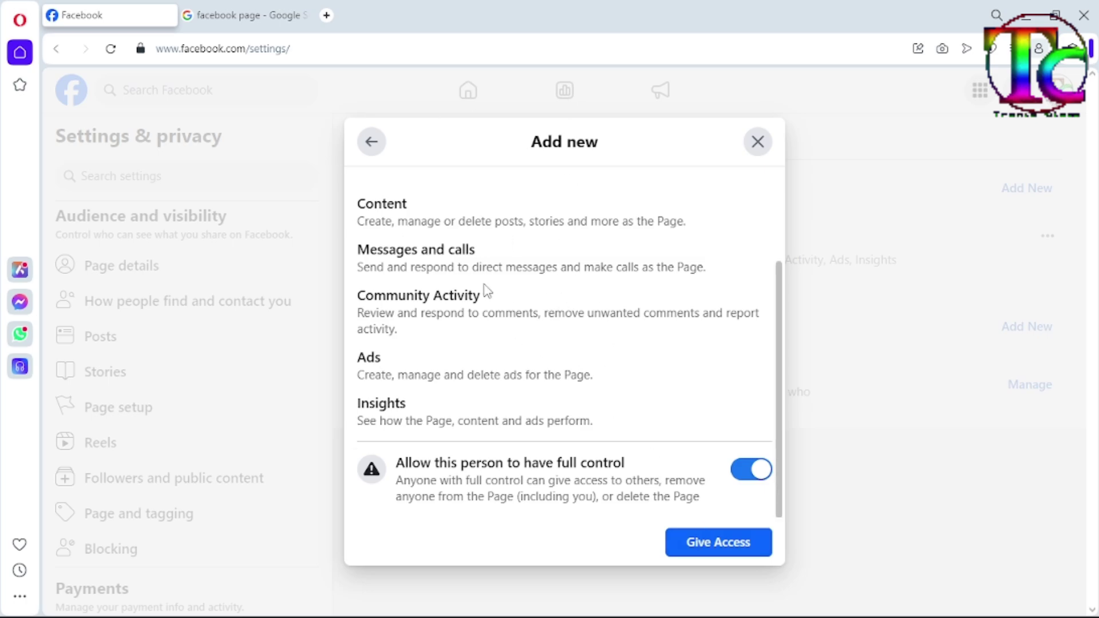
# Close the Add new dialog without granting Facebook access
pyautogui.scroll(1, 487, 292)
pyautogui.scroll(2, 487, 291)
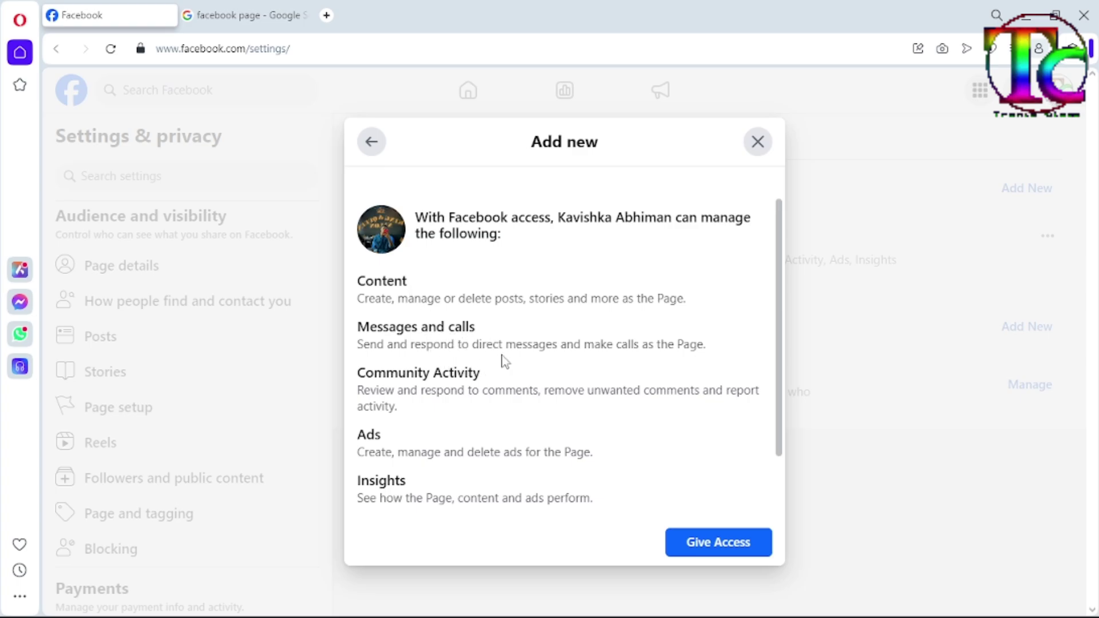
pyautogui.click(757, 143)
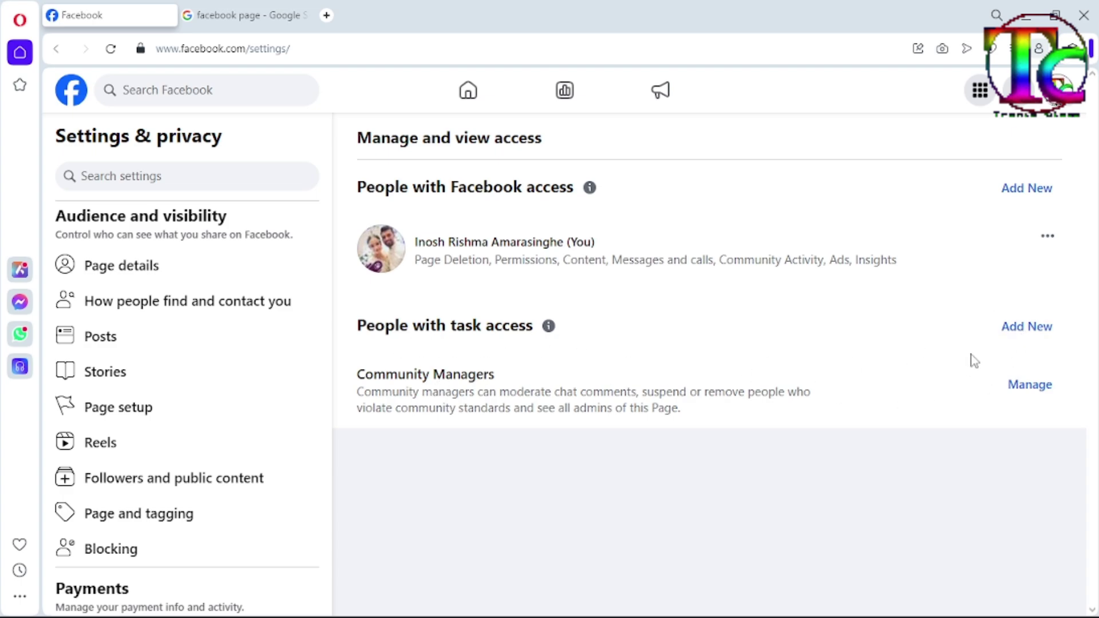
# Start a task-access invite and select the top result for 'kavi'
pyautogui.click(1013, 332)
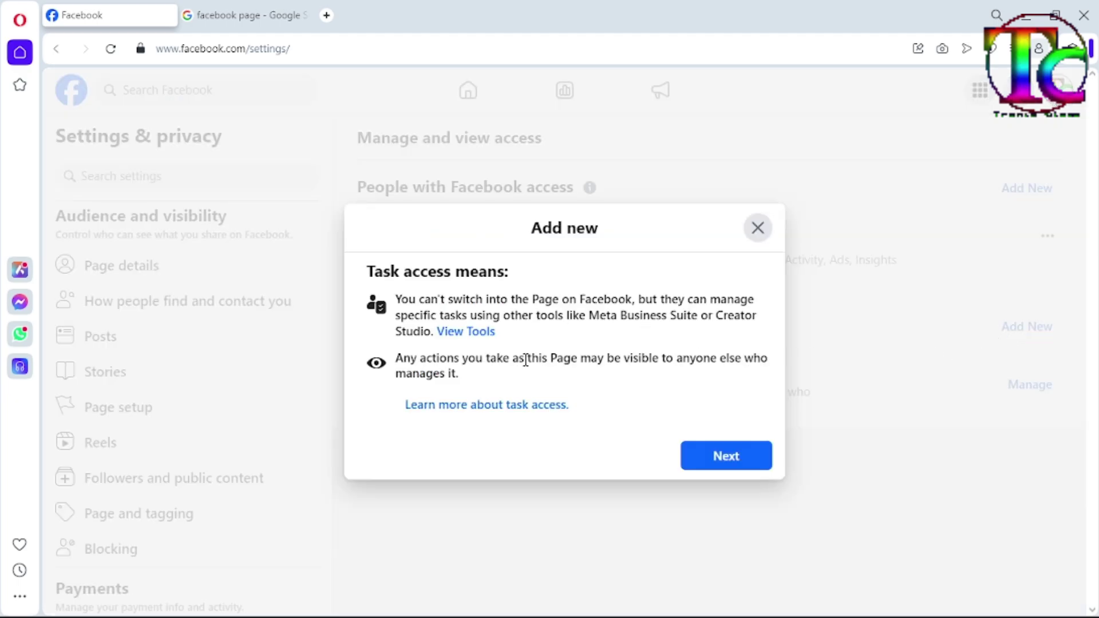
pyautogui.click(737, 463)
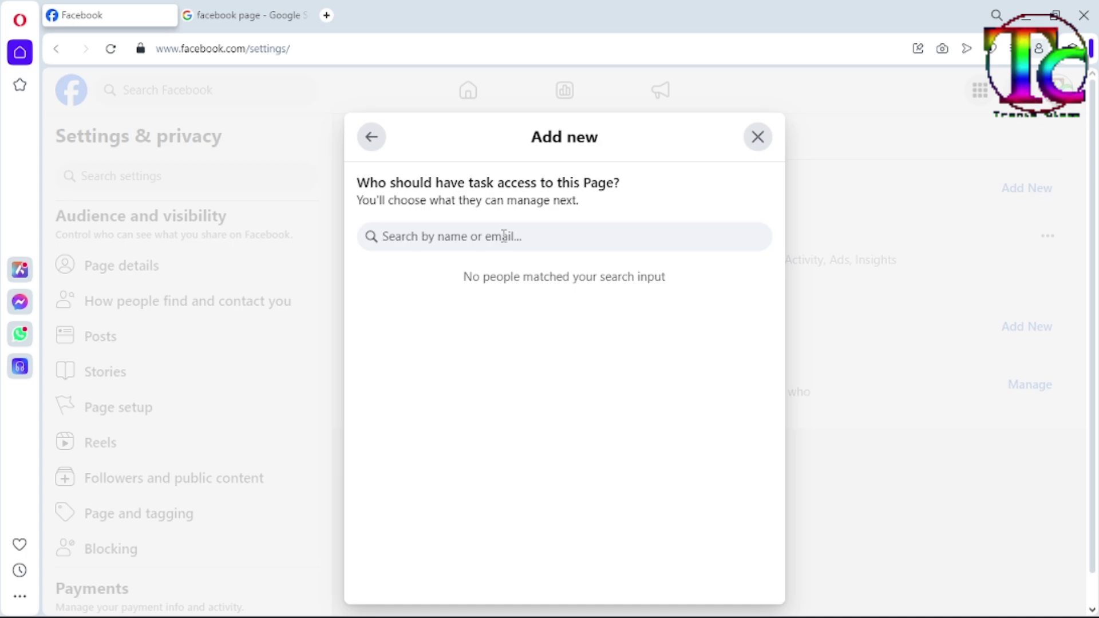
pyautogui.write('kav')
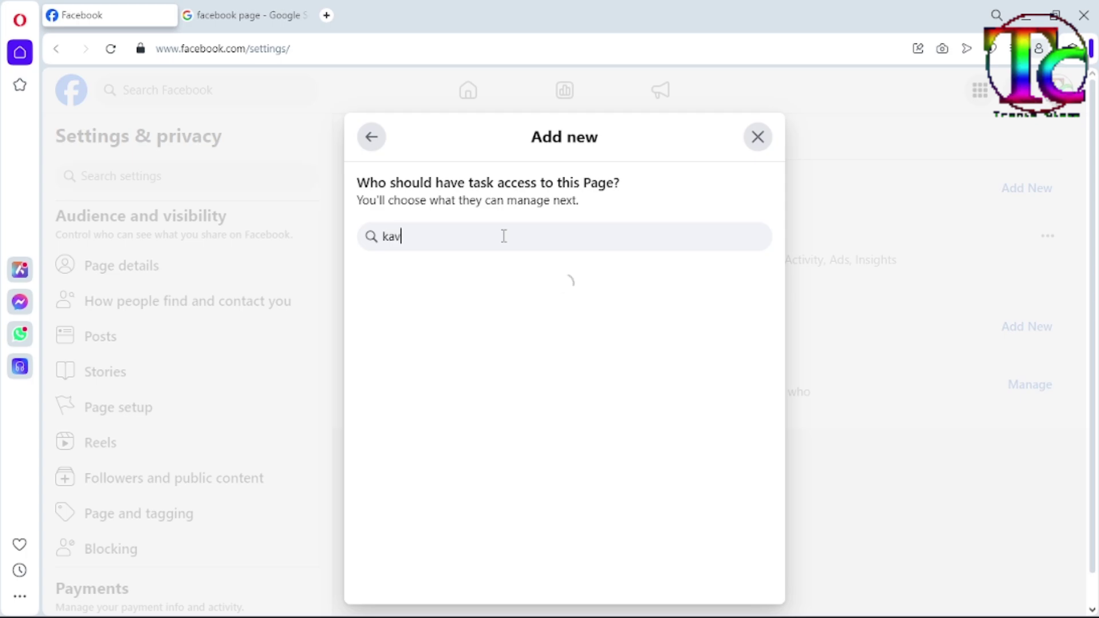
pyautogui.write('i')
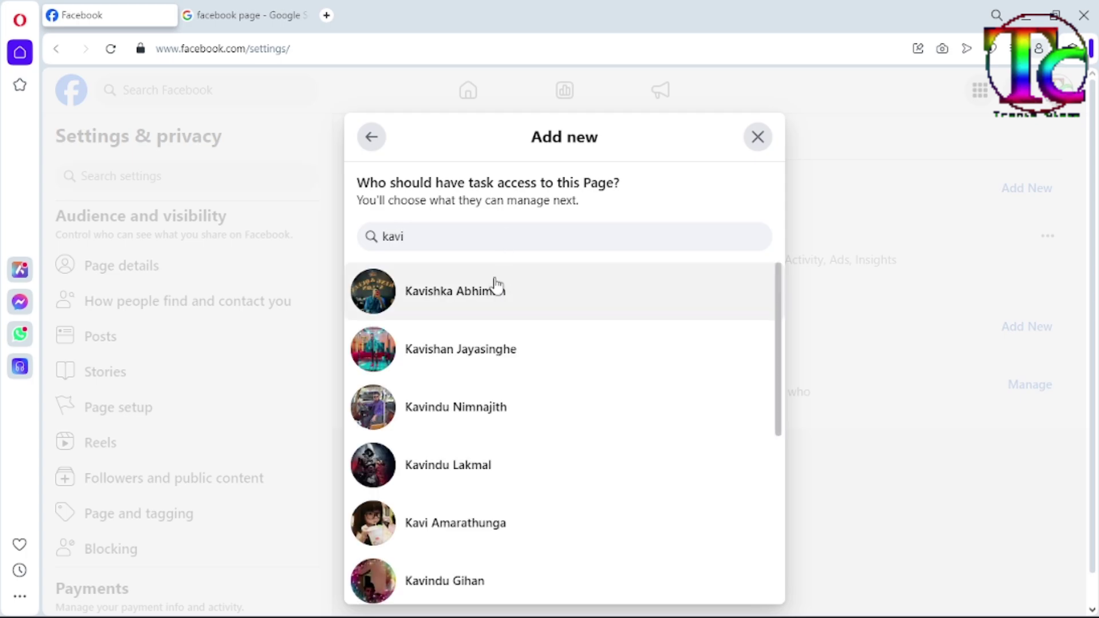
pyautogui.click(496, 287)
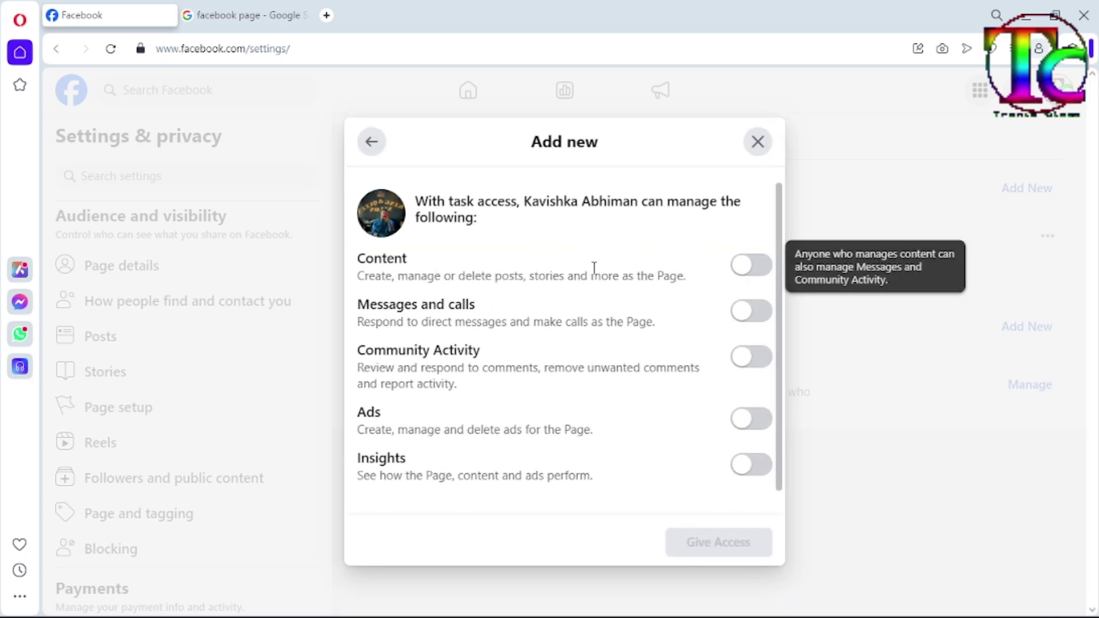
pyautogui.scroll(-1, 617, 352)
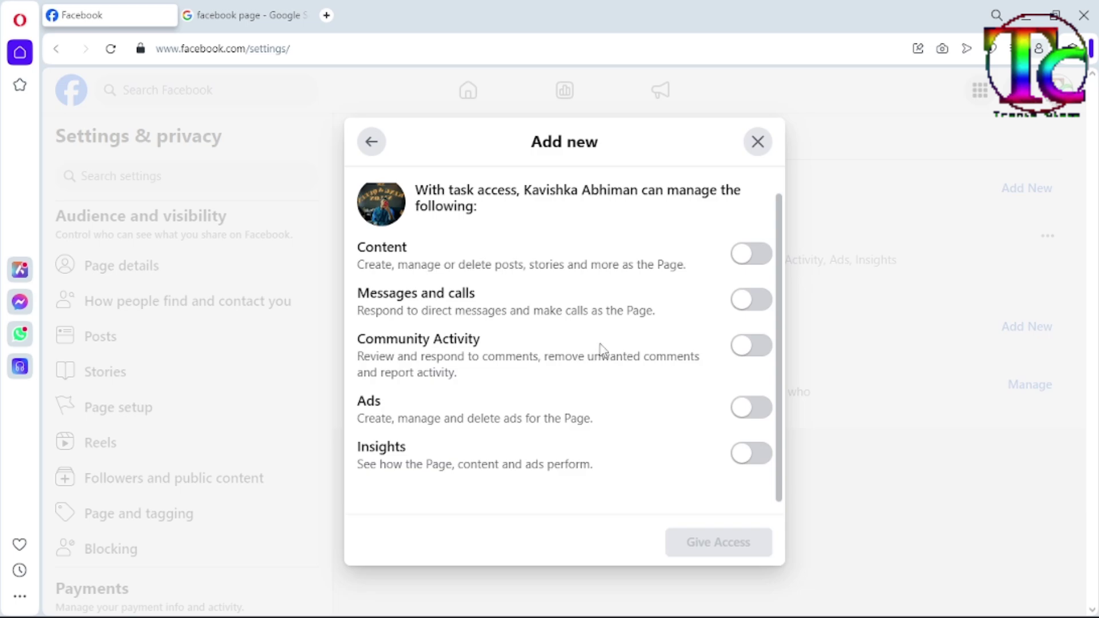
# Switch on the Content and Messages and calls permissions, leaving others off
pyautogui.scroll(1, 601, 349)
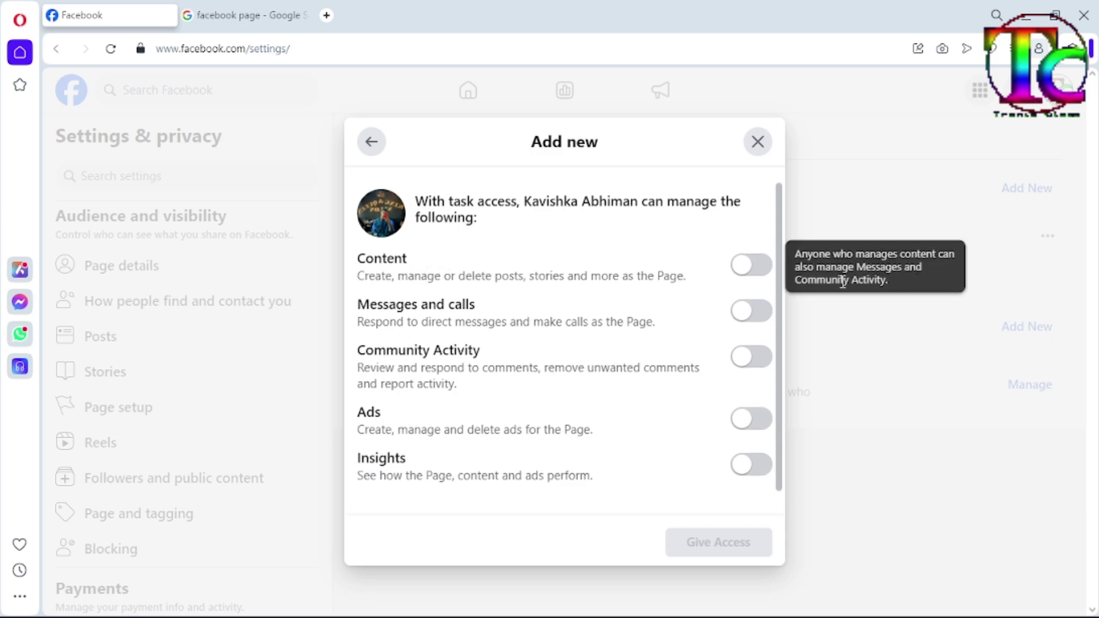
pyautogui.click(753, 274)
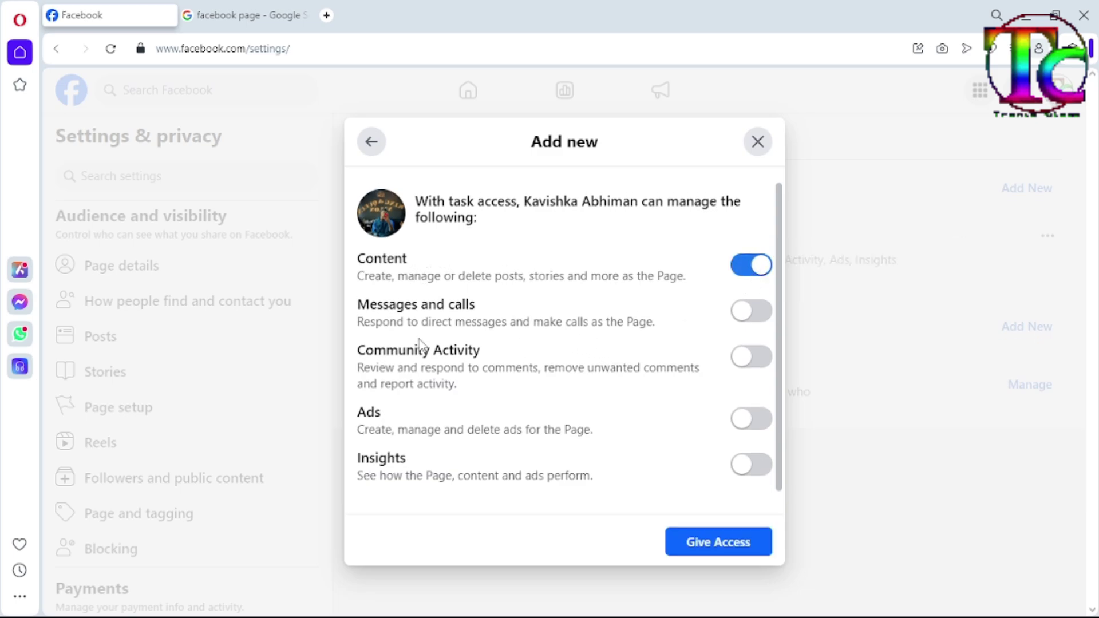
pyautogui.click(752, 318)
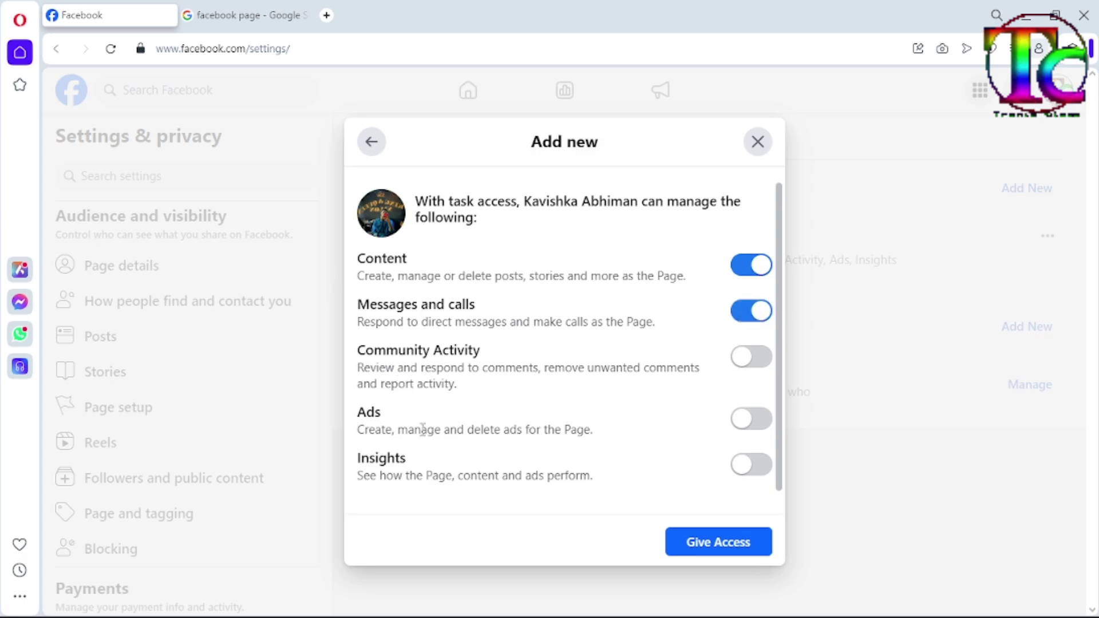
pyautogui.scroll(-1, 395, 452)
pyautogui.scroll(1, 486, 389)
# Give access and confirm it with the pasted profile password
pyautogui.click(698, 549)
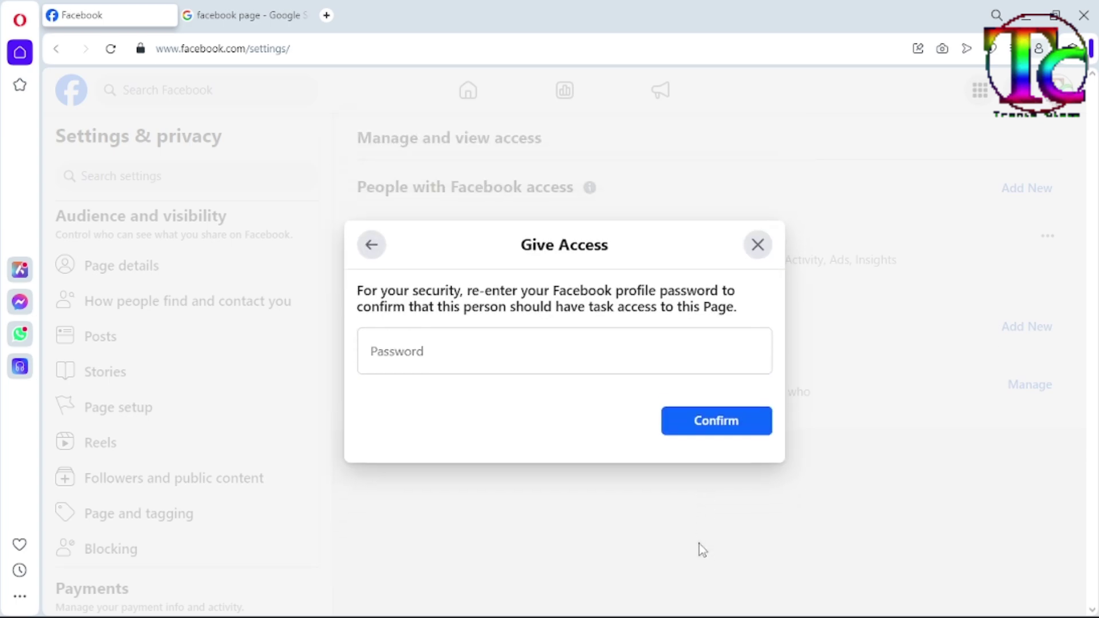
pyautogui.click(410, 362)
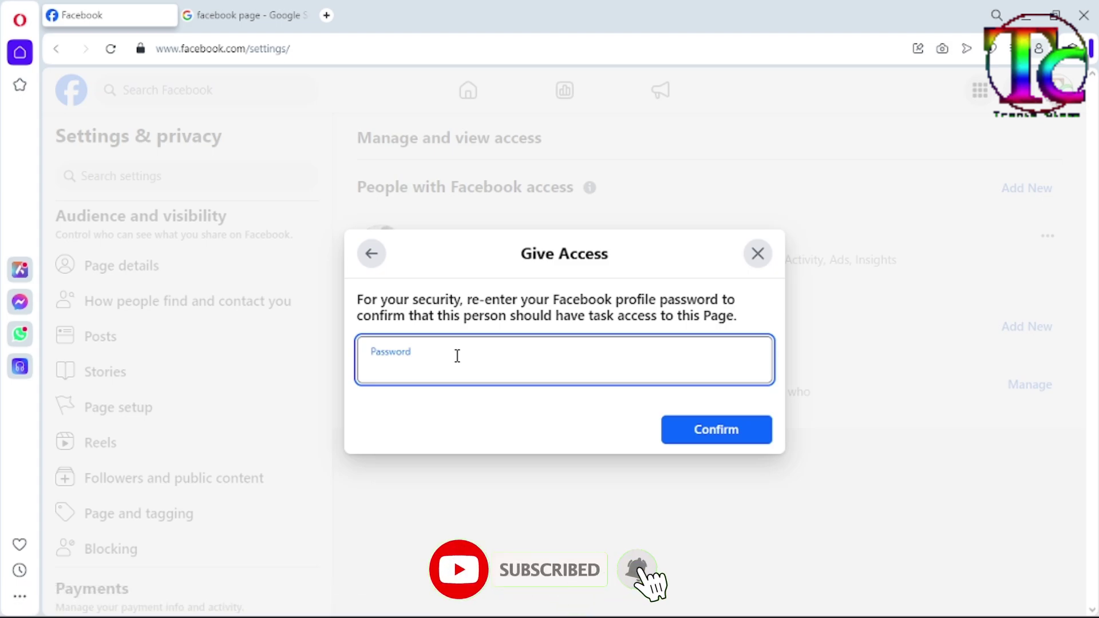
pyautogui.hotkey('ctrl', 'v')
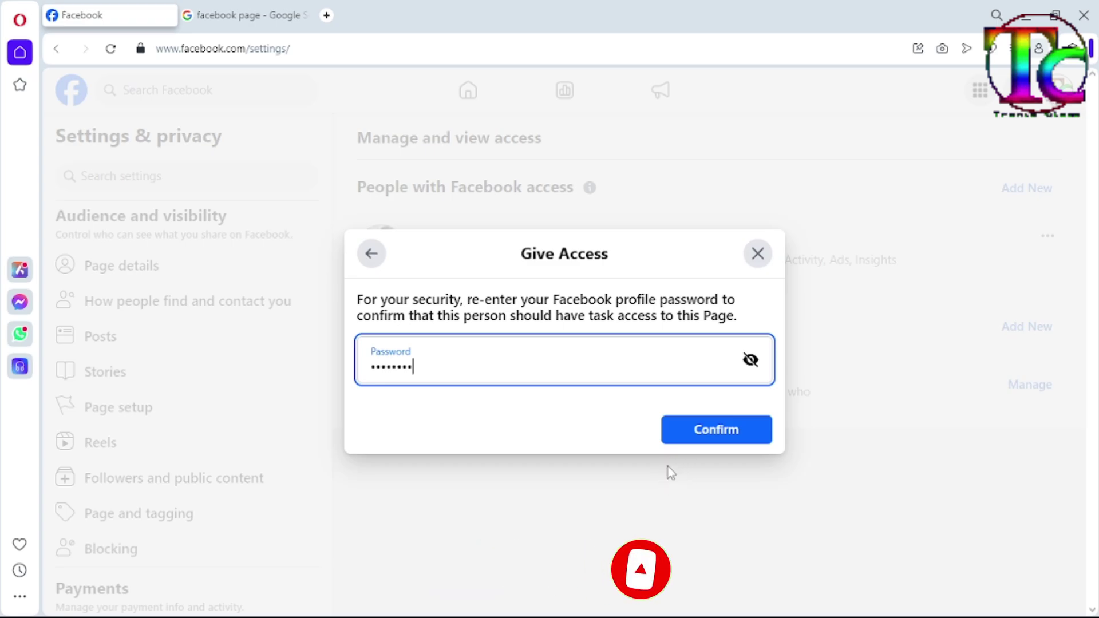
pyautogui.click(665, 426)
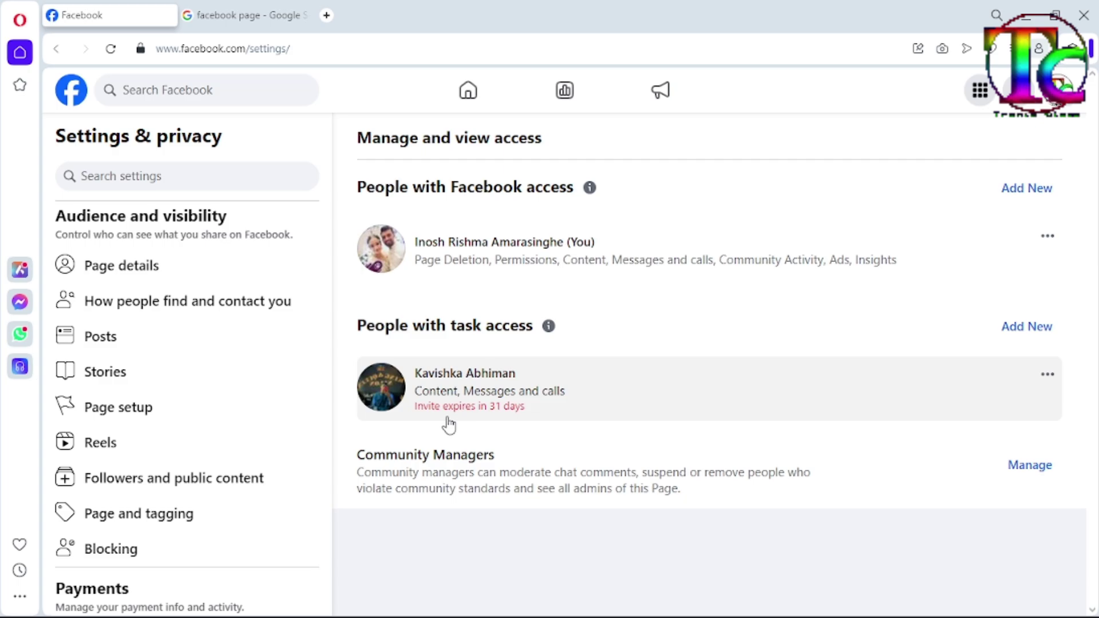
# In the invited person's Chrome session, open Tronic Class from recent searches
pyautogui.click(720, 599)
pyautogui.click(791, 600)
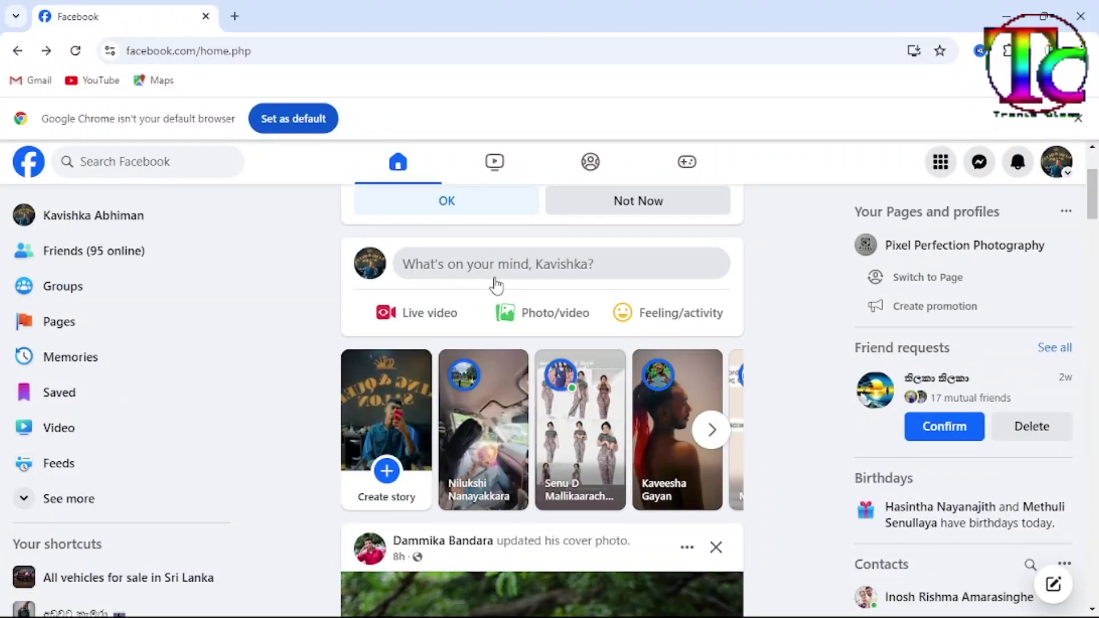
pyautogui.click(136, 163)
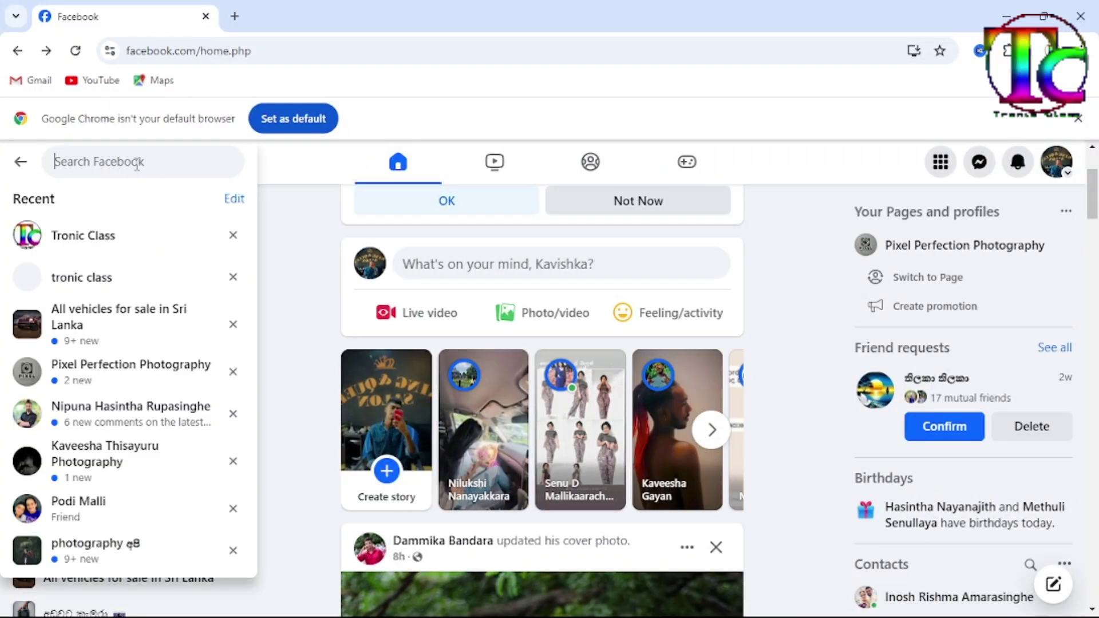
pyautogui.click(109, 253)
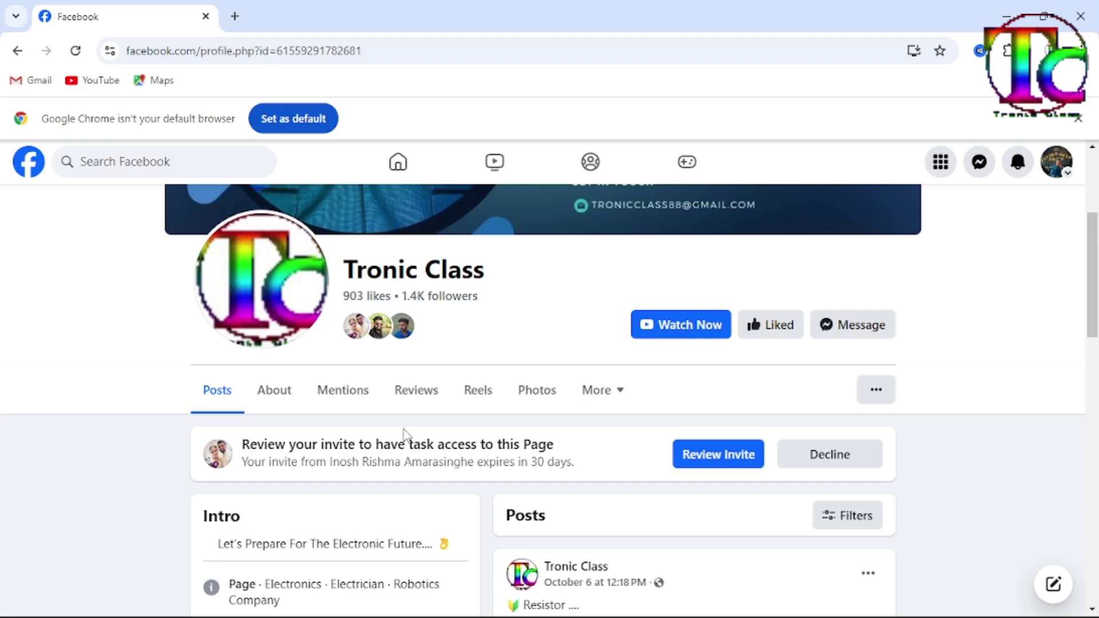
pyautogui.scroll(-2, 403, 433)
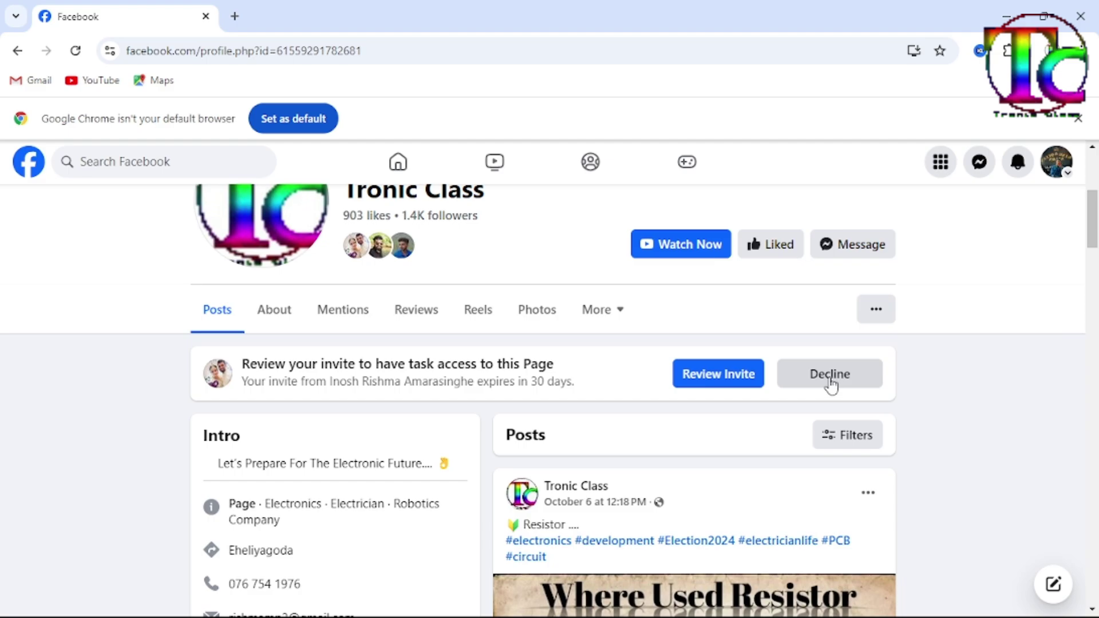
# Review the pending invite, continue past the terms, and accept task access
pyautogui.click(728, 385)
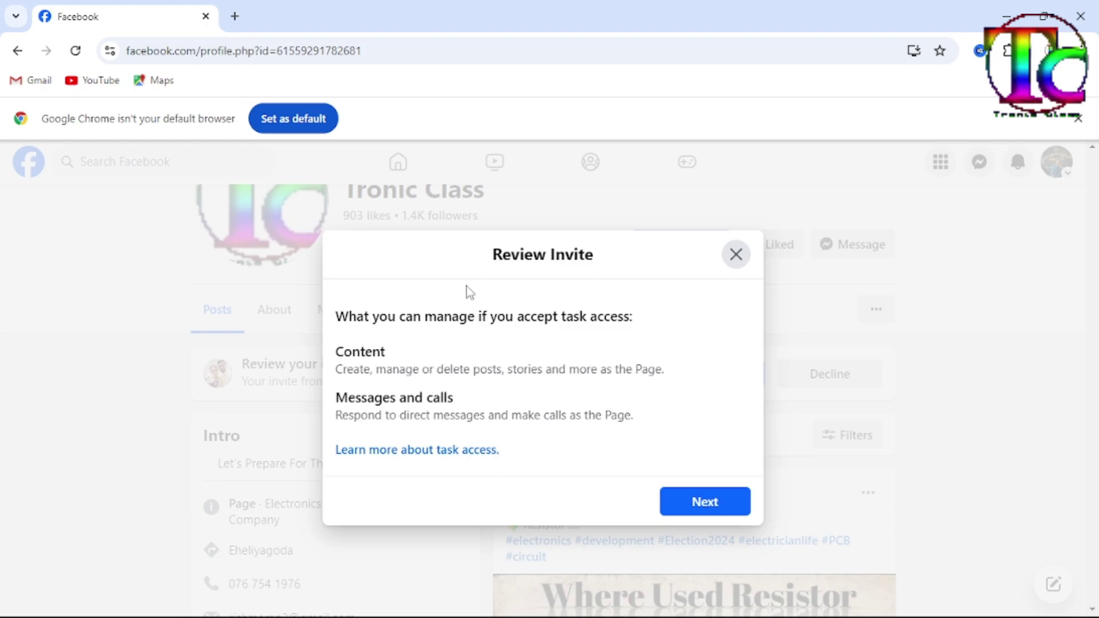
pyautogui.click(699, 508)
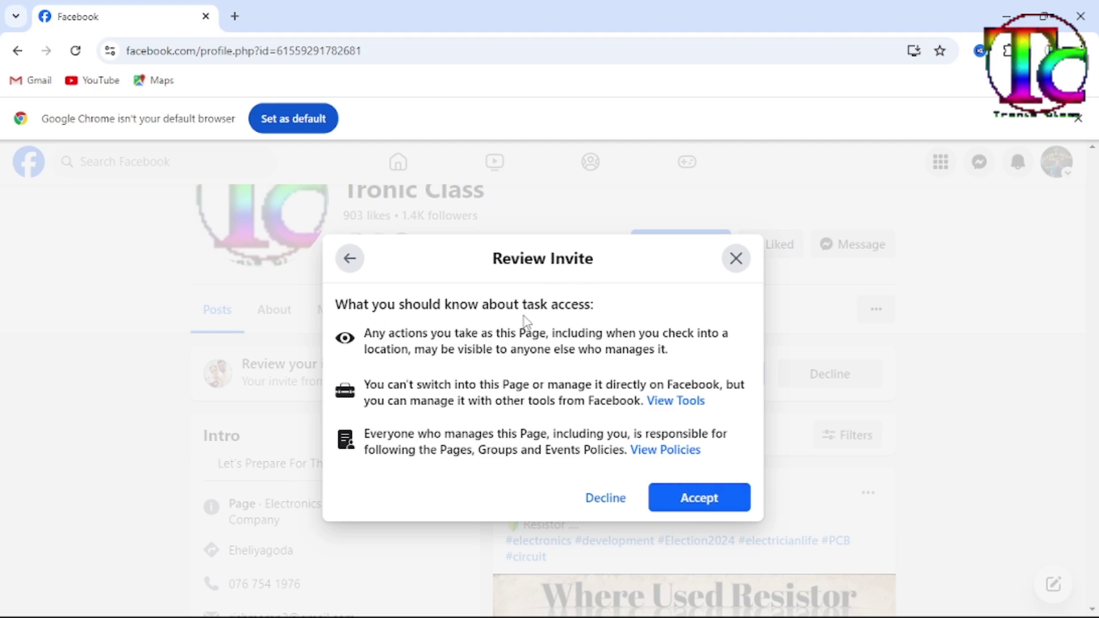
pyautogui.click(684, 498)
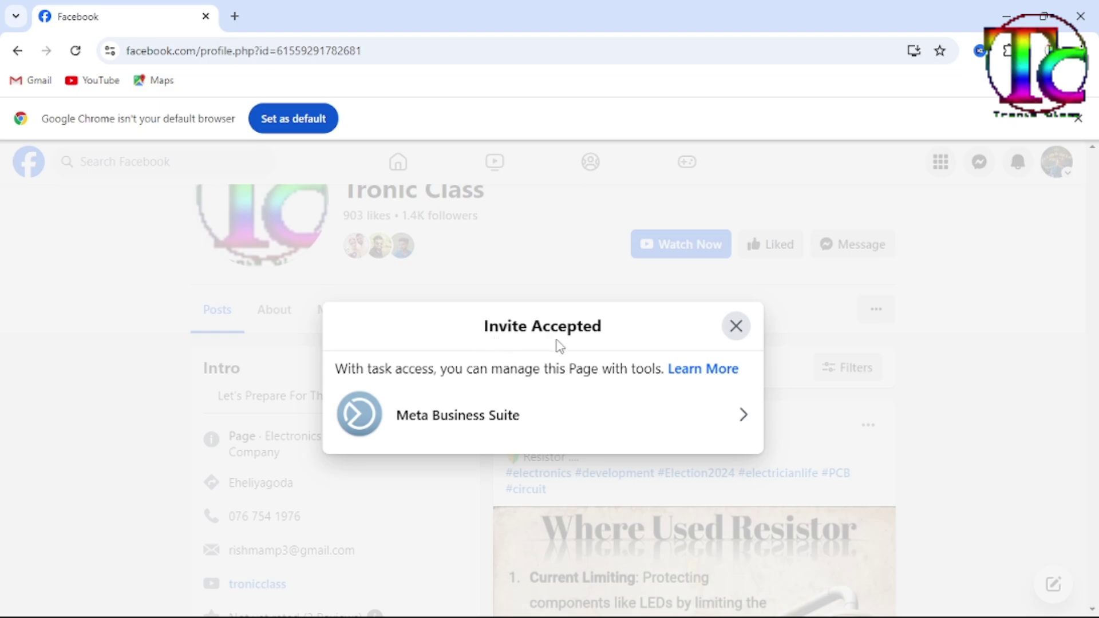
# Open Meta Business Suite, block notifications and dismiss the mobile-app prompt
pyautogui.click(744, 422)
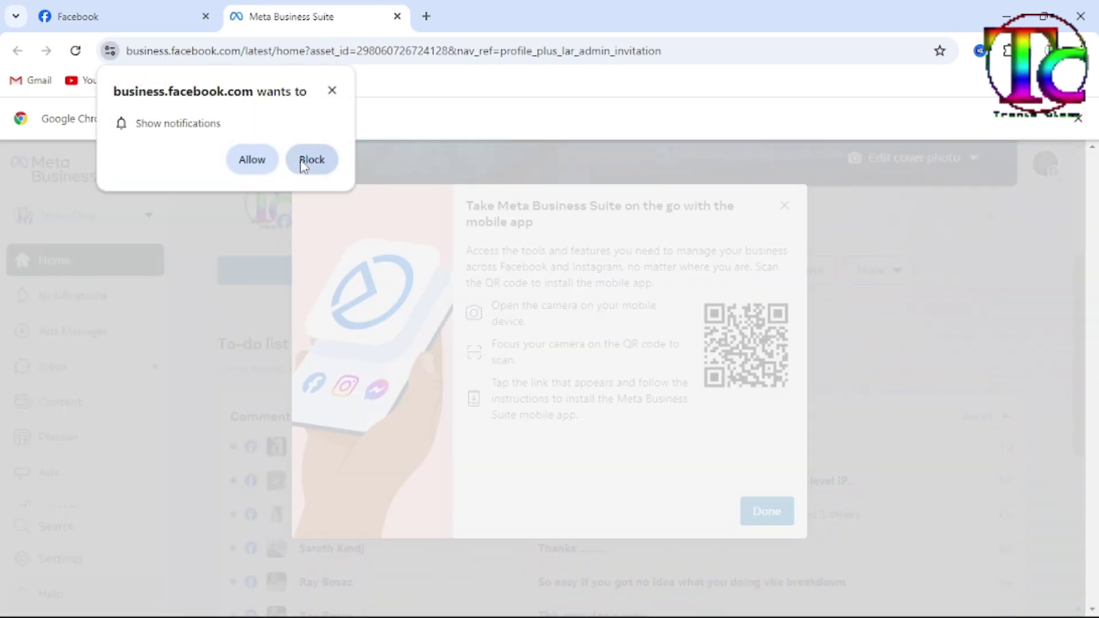
pyautogui.click(304, 162)
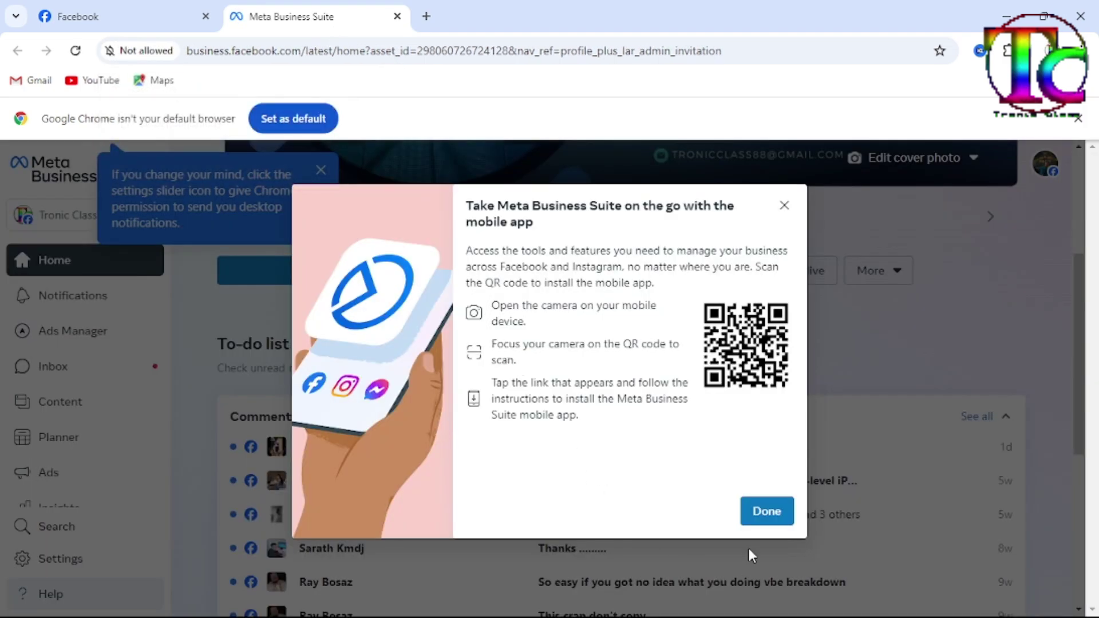
pyautogui.click(755, 520)
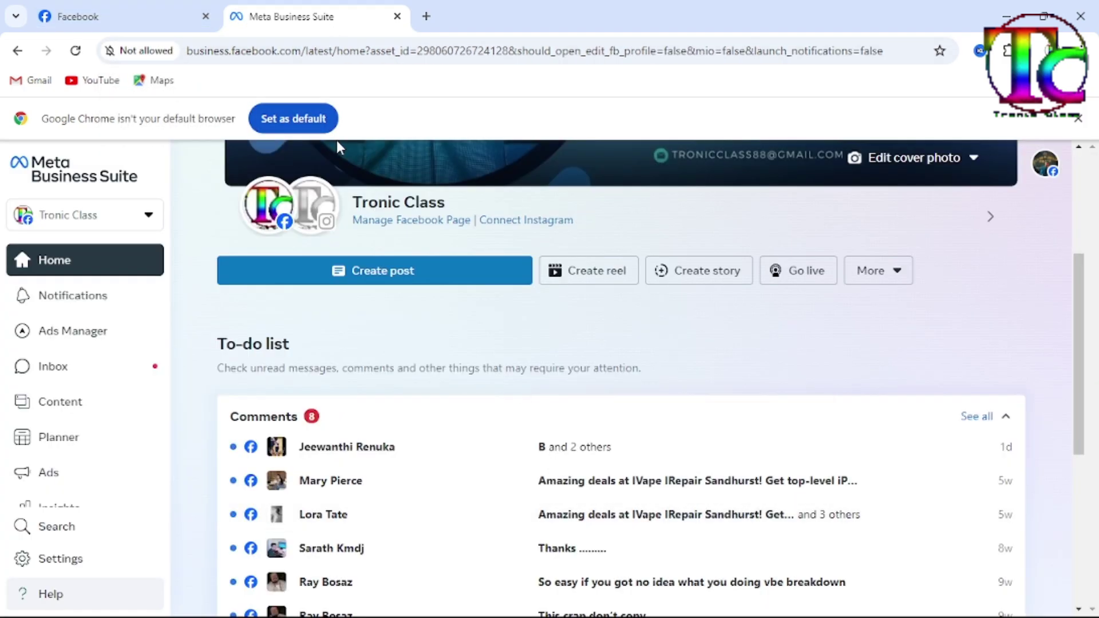
pyautogui.scroll(1, 631, 355)
pyautogui.scroll(1, 631, 355)
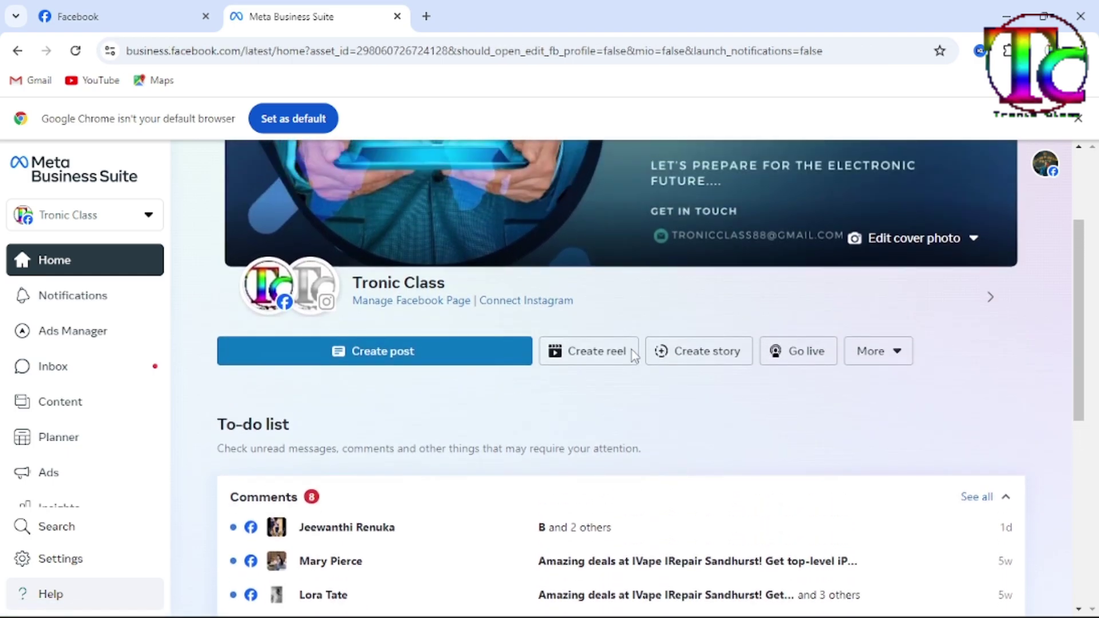
pyautogui.scroll(2, 557, 492)
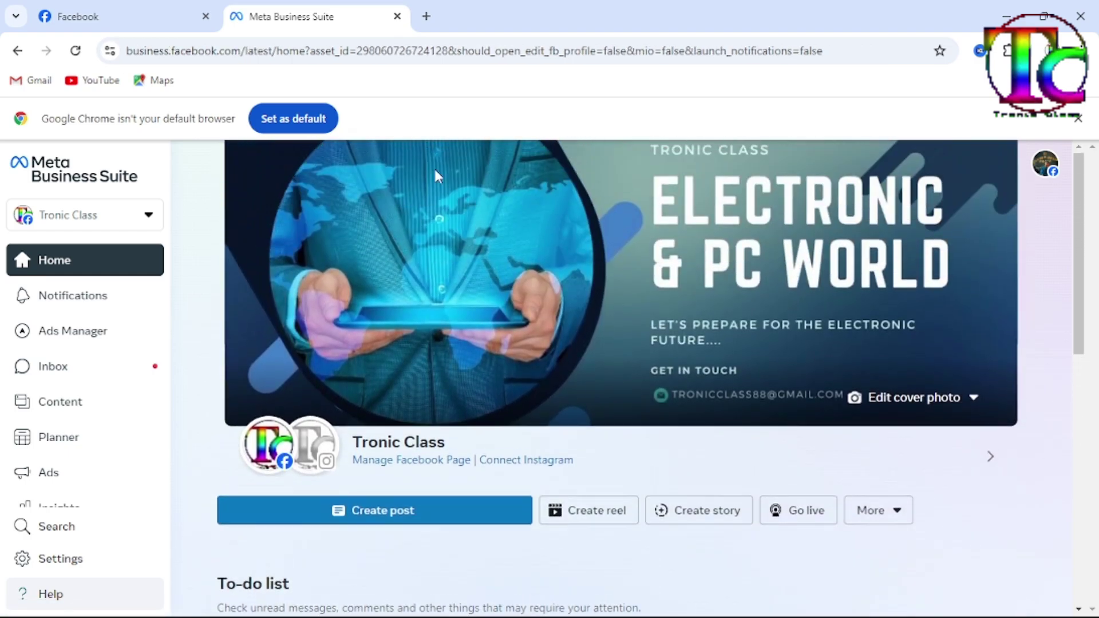
# Leave Meta Business Suite and dismiss the Invite Accepted confirmation on the Tronic Class Page
pyautogui.click(396, 16)
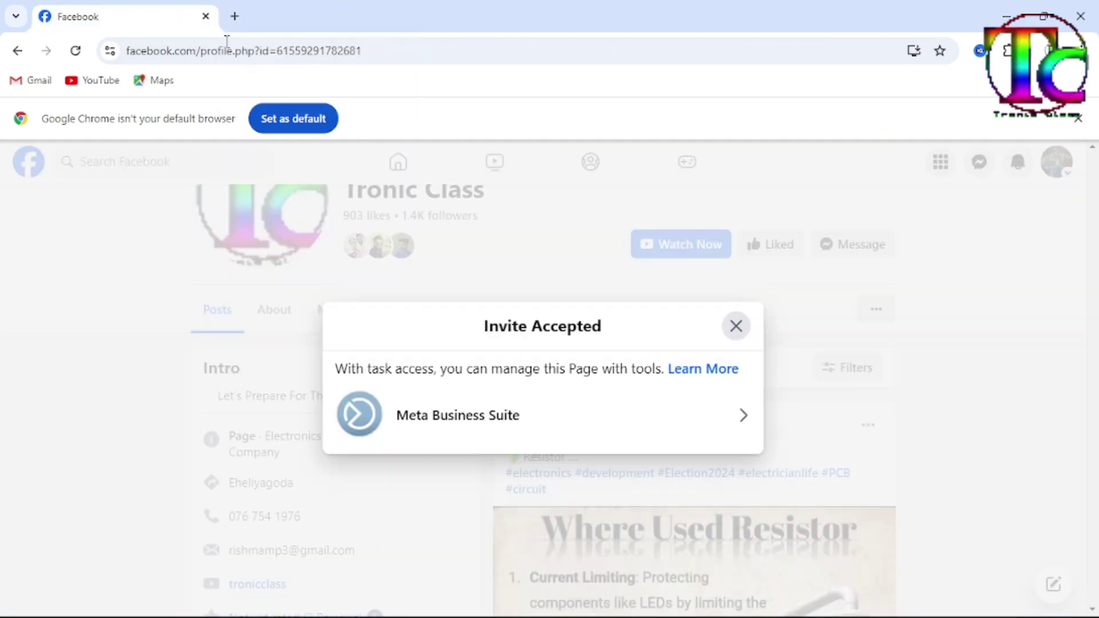
pyautogui.click(735, 325)
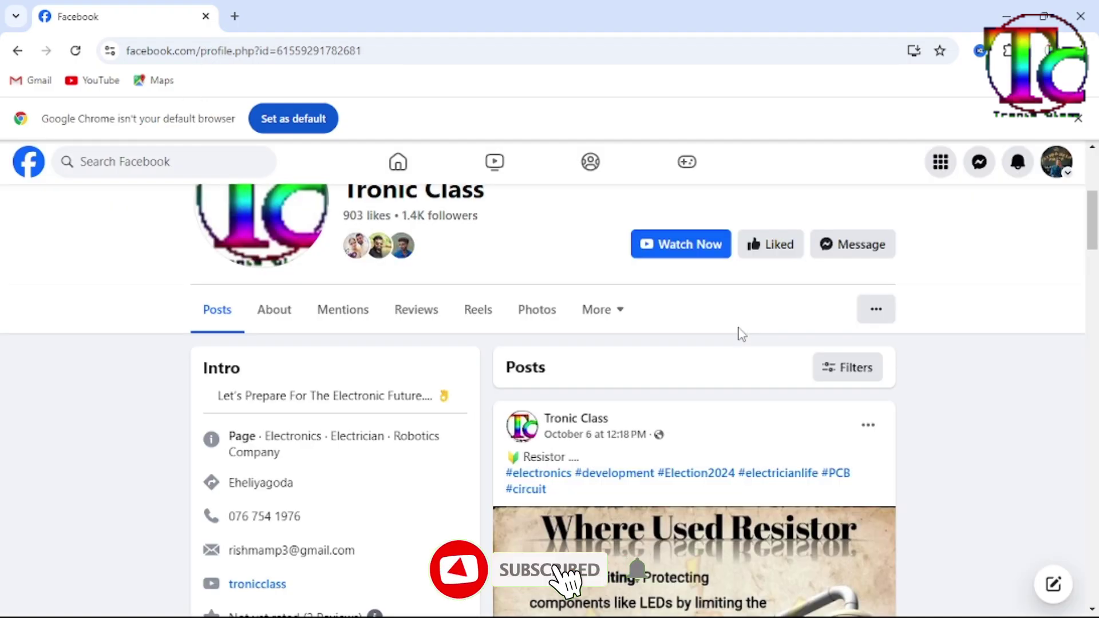
pyautogui.scroll(-1, 736, 338)
pyautogui.scroll(2, 732, 343)
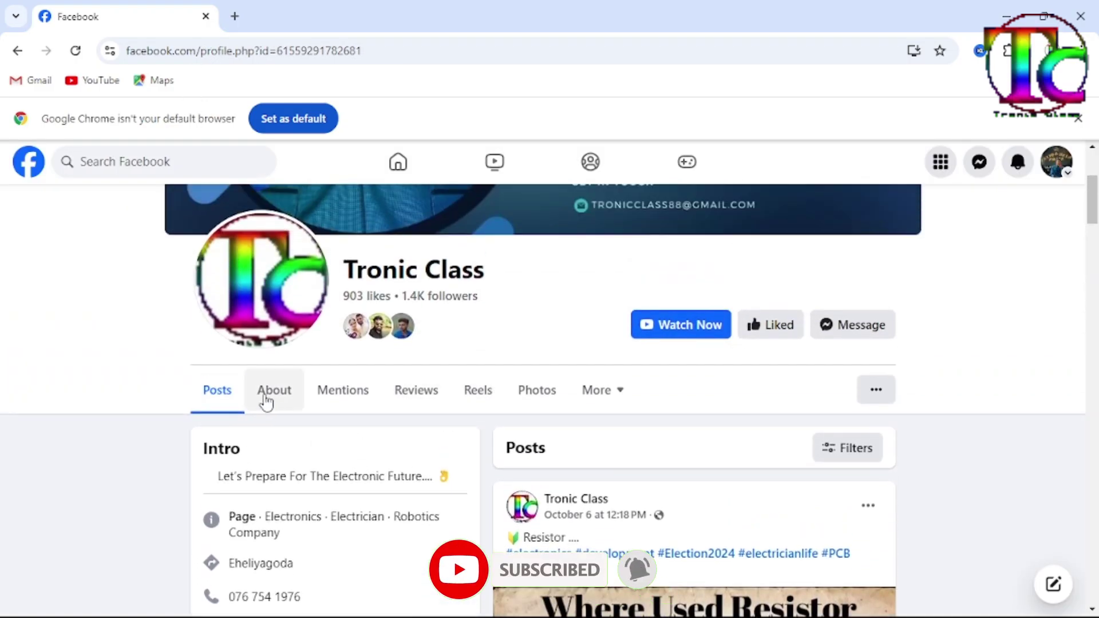
pyautogui.scroll(-2, 441, 420)
pyautogui.scroll(5, 447, 424)
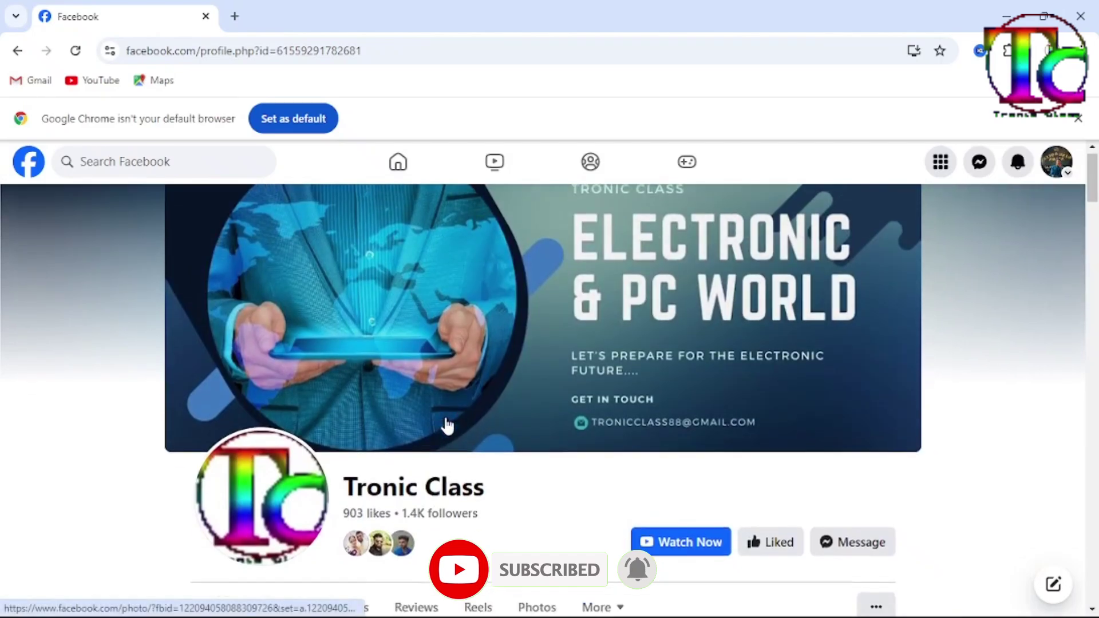
# Show the Tronic Class Page's About section from the invitee's account
pyautogui.scroll(-4, 445, 420)
pyautogui.scroll(-2, 445, 421)
pyautogui.scroll(-3, 445, 421)
pyautogui.scroll(5, 445, 424)
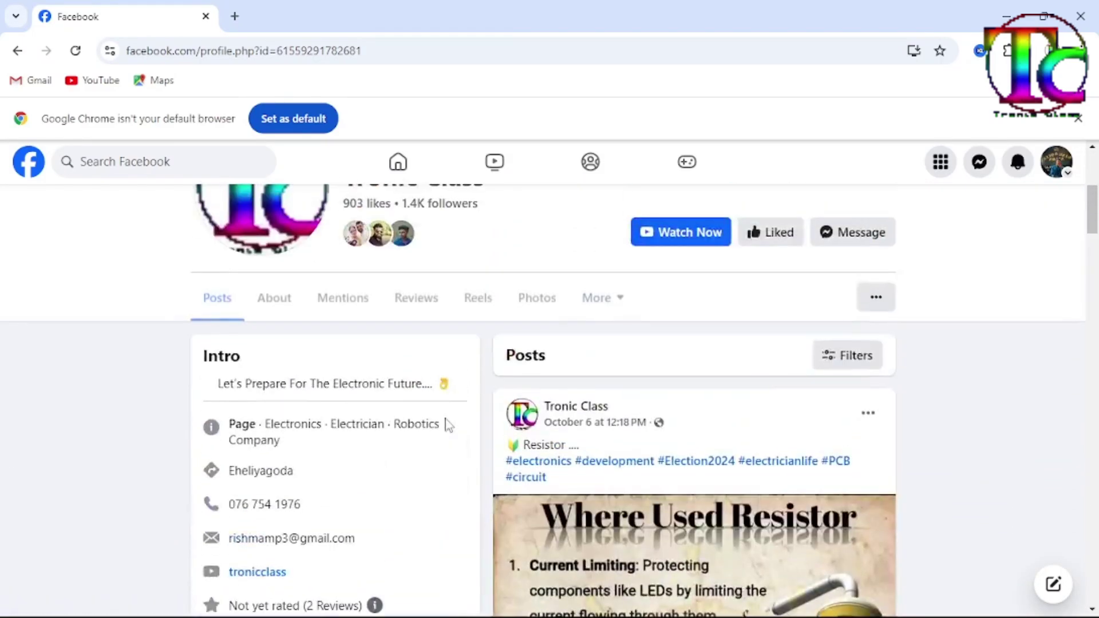
pyautogui.scroll(2, 445, 424)
pyautogui.scroll(1, 445, 424)
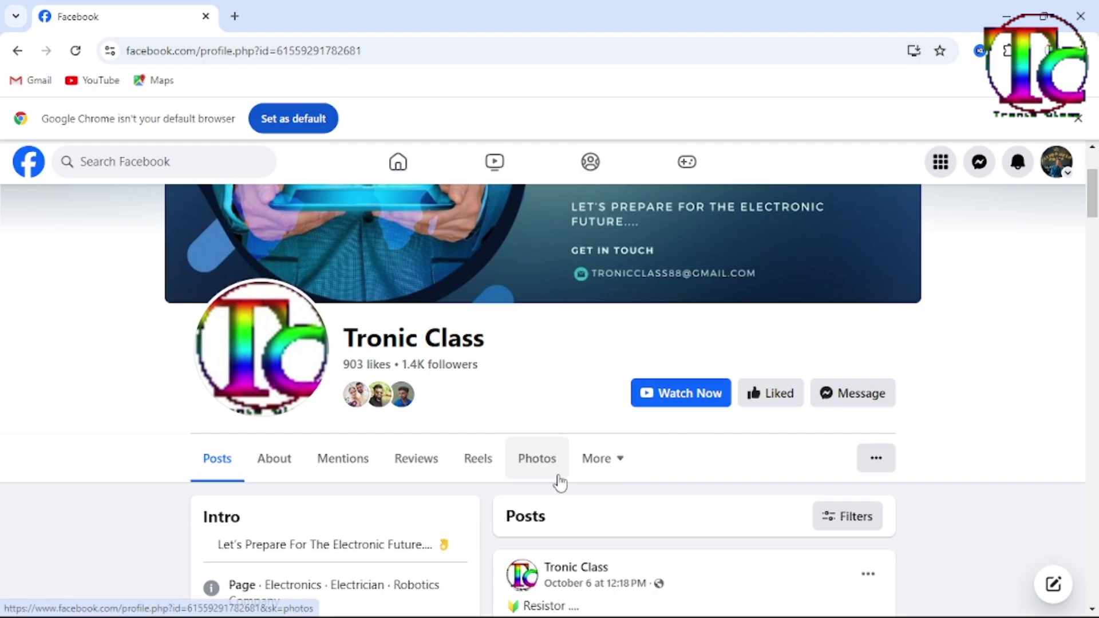
pyautogui.click(299, 469)
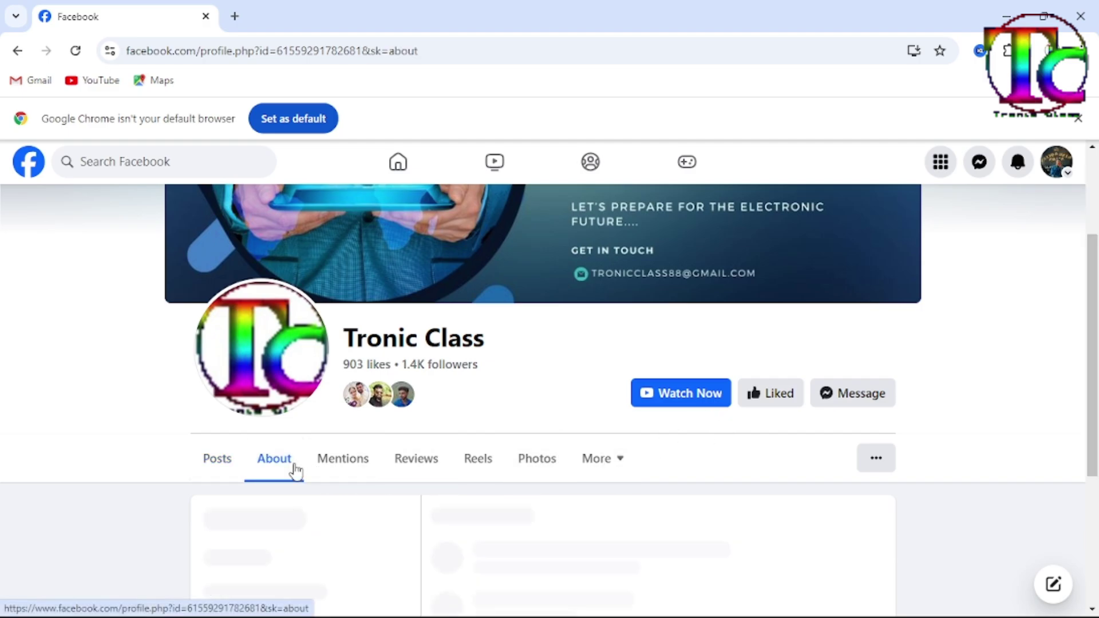